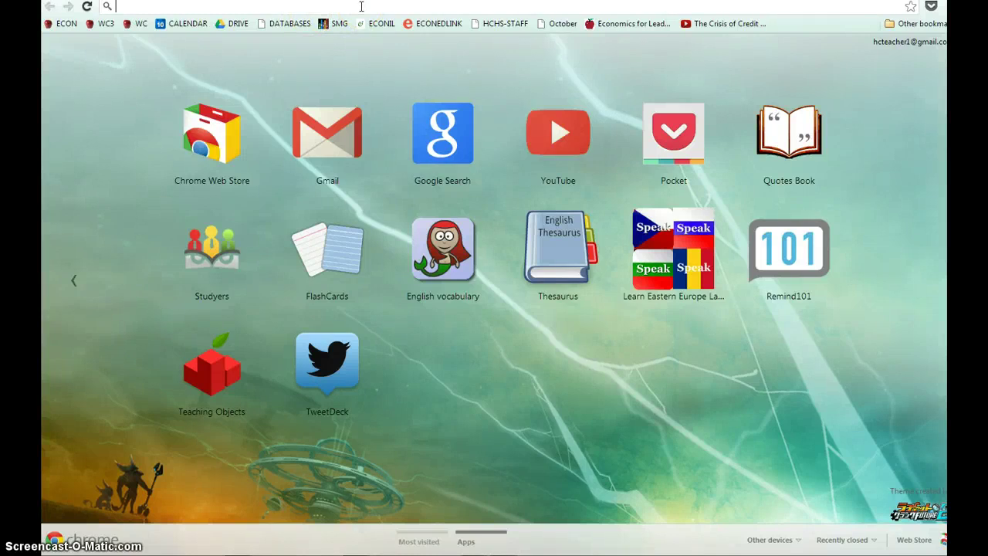
- Load tinyurl.com/chokshiecon in Chrome to reach the Economics class Google Site
{"action": "type", "text": "tin"}
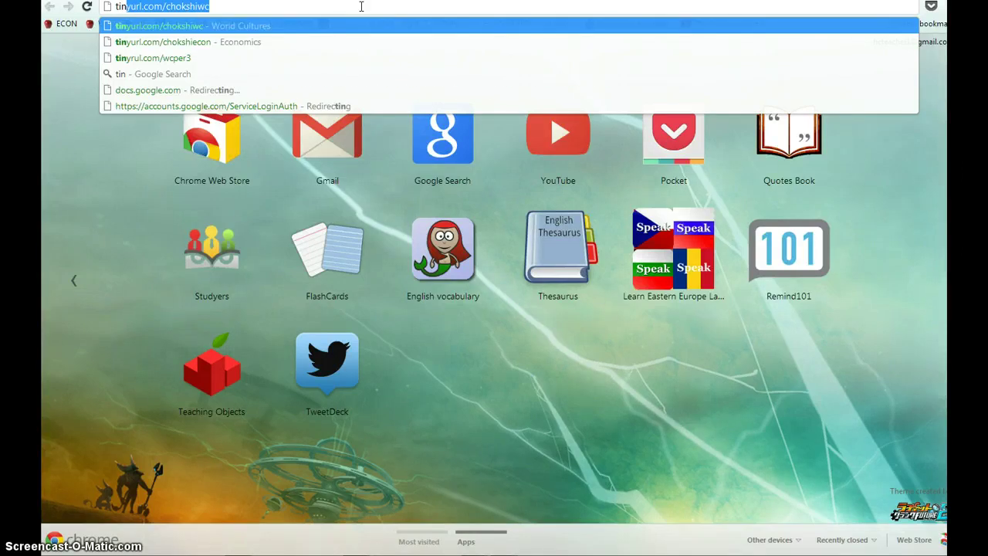
{"action": "type", "text": "yurl.com"}
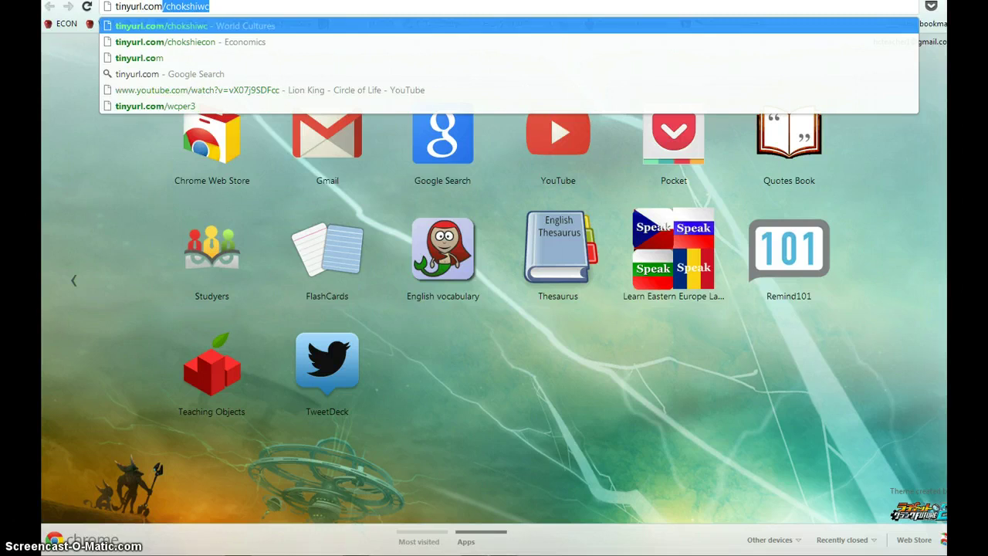
{"action": "type", "text": "/chokshi"}
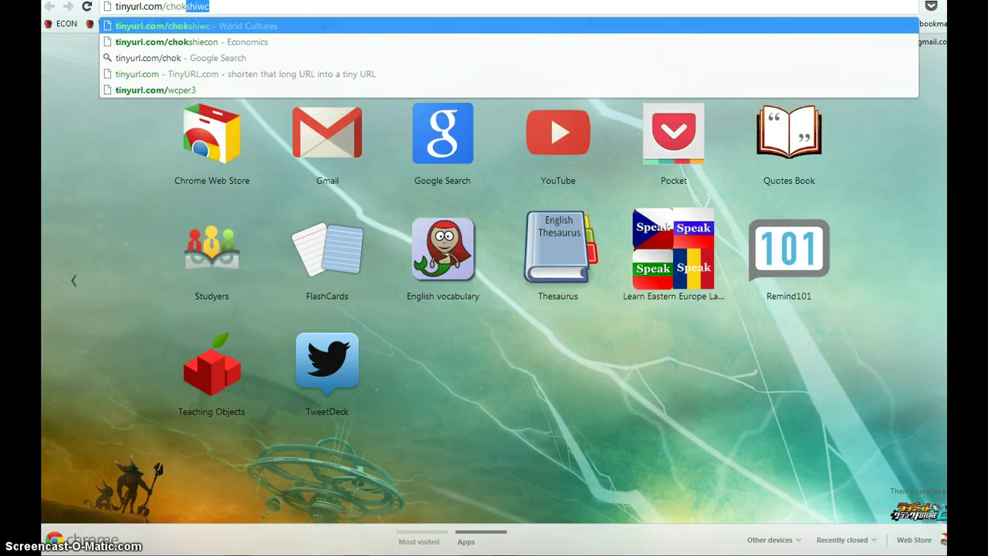
{"action": "type", "text": "econ"}
{"action": "key", "text": "Return"}
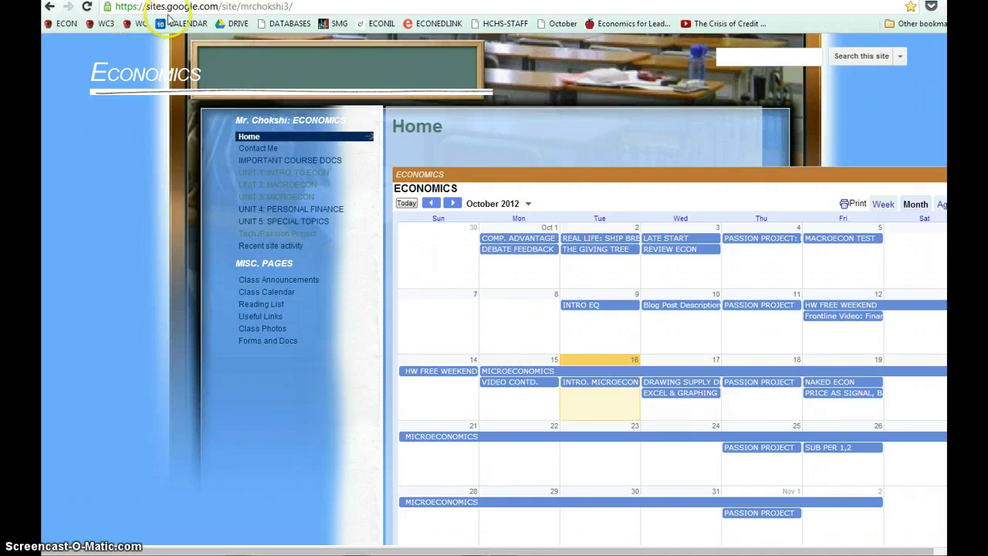
- Open the UNIT 3: MICROECON folder from the site's sidebar
{"action": "left_click", "coordinate": [308, 204]}
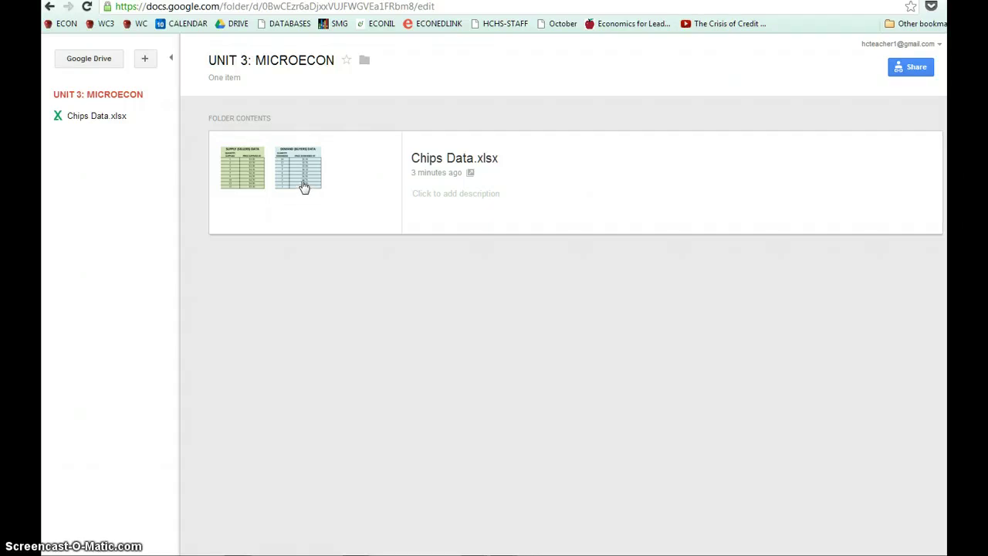
- Download Chips Data.xlsx from its Google Drive preview
{"action": "left_click", "coordinate": [304, 186]}
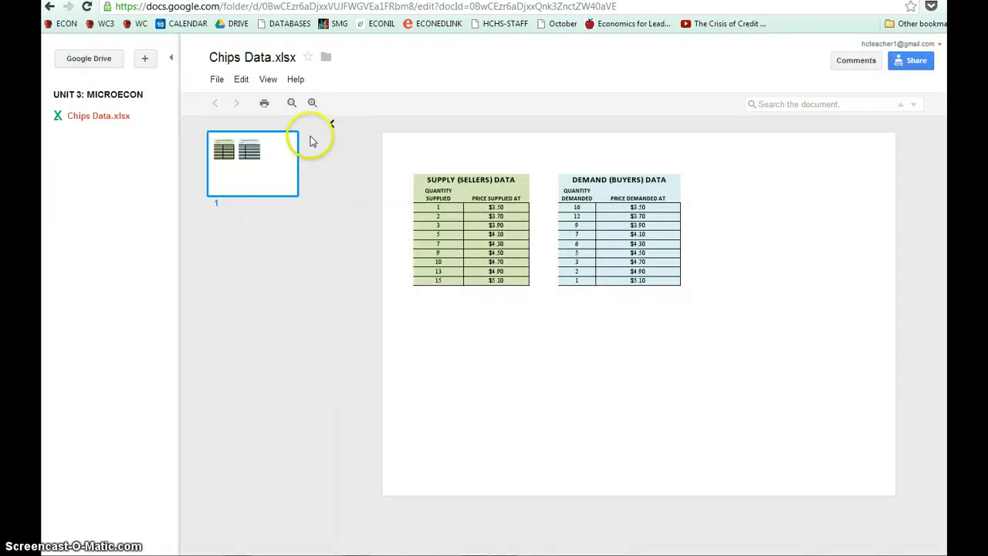
{"action": "left_click", "coordinate": [218, 80]}
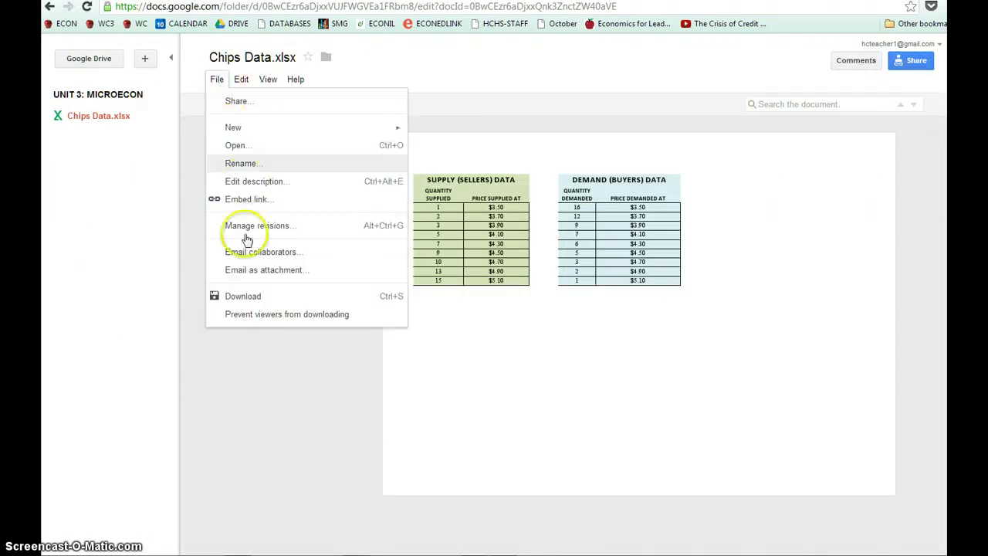
{"action": "left_click", "coordinate": [245, 296]}
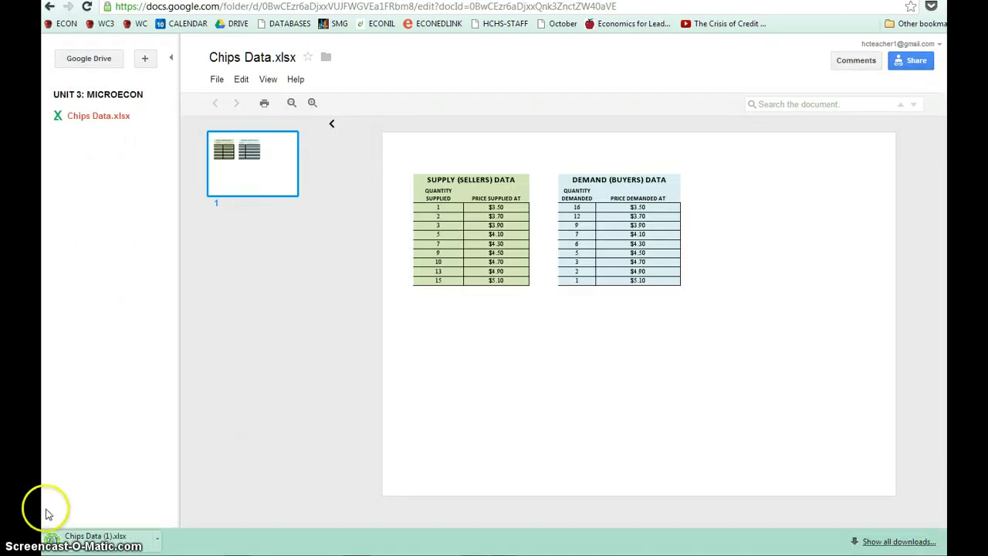
- Open the downloaded Chips Data (1).xlsx in Excel
{"action": "left_click", "coordinate": [103, 544]}
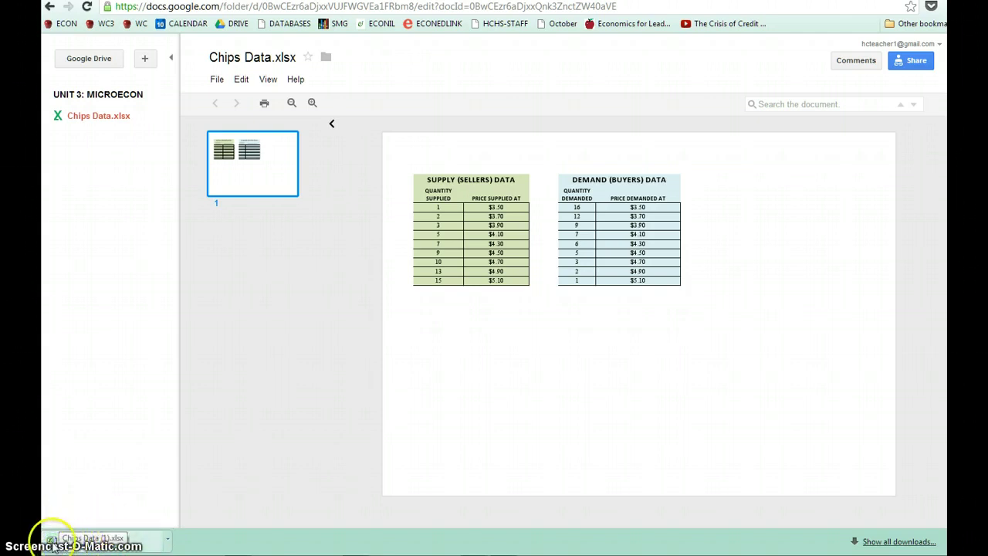
{"action": "left_click", "coordinate": [168, 539]}
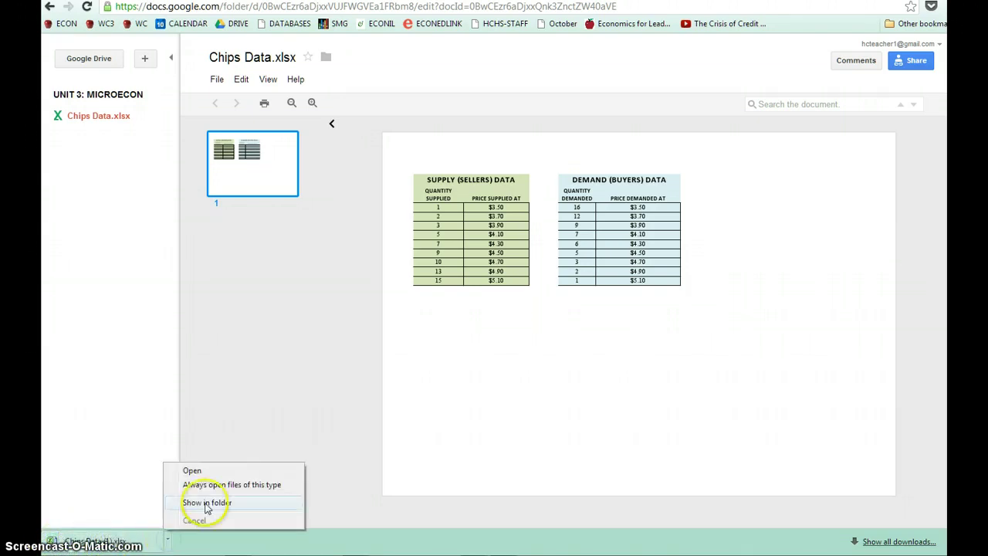
{"action": "left_click", "coordinate": [216, 471]}
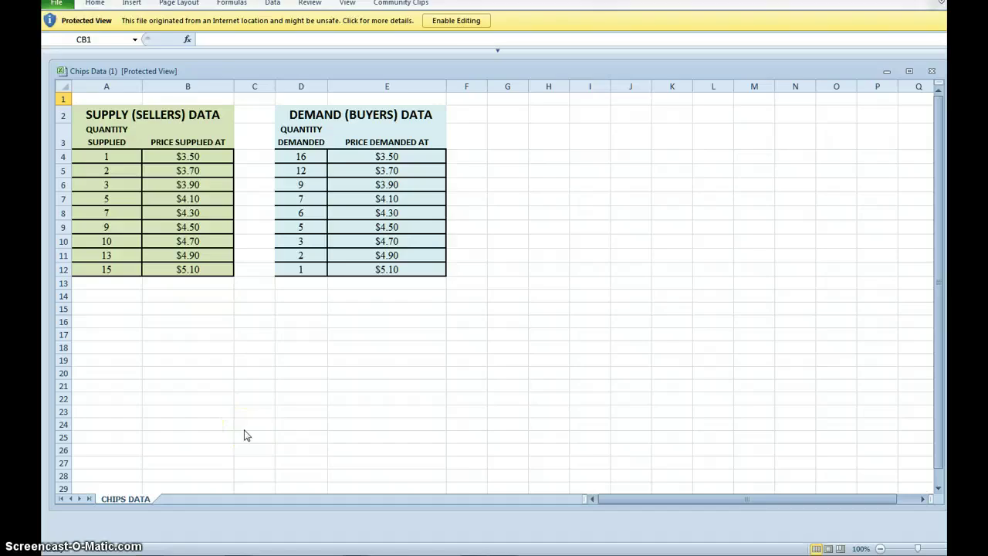
- Enable editing, then save to the H: drive as 'Version 1 of a completely new document'
{"action": "left_click", "coordinate": [456, 27]}
{"action": "left_click", "coordinate": [456, 23]}
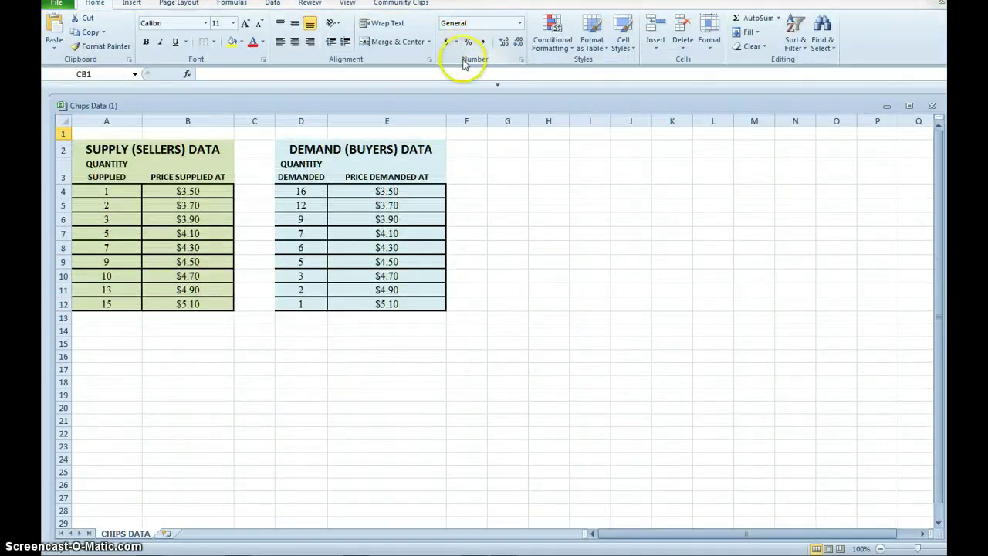
{"action": "left_click", "coordinate": [64, 6]}
{"action": "left_click", "coordinate": [79, 42]}
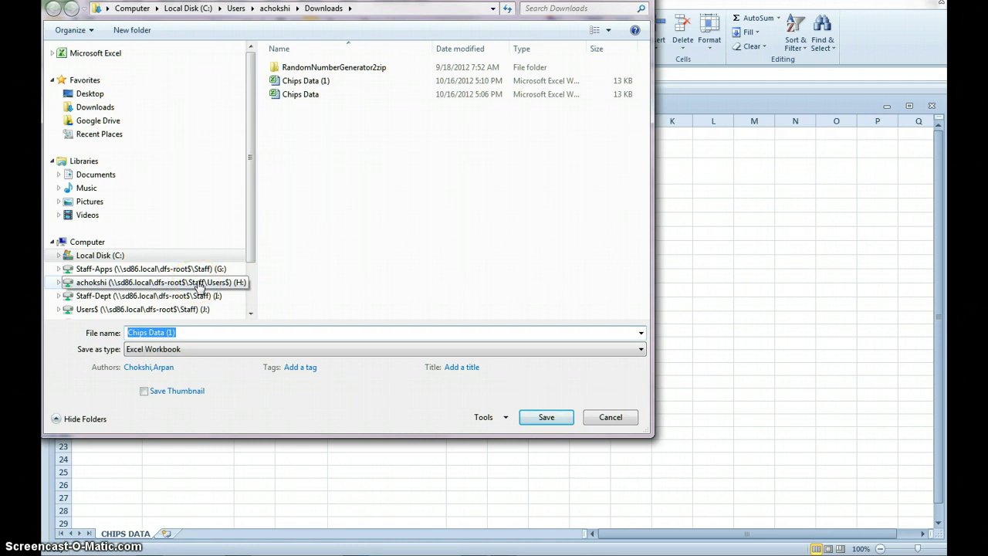
{"action": "left_click", "coordinate": [199, 283]}
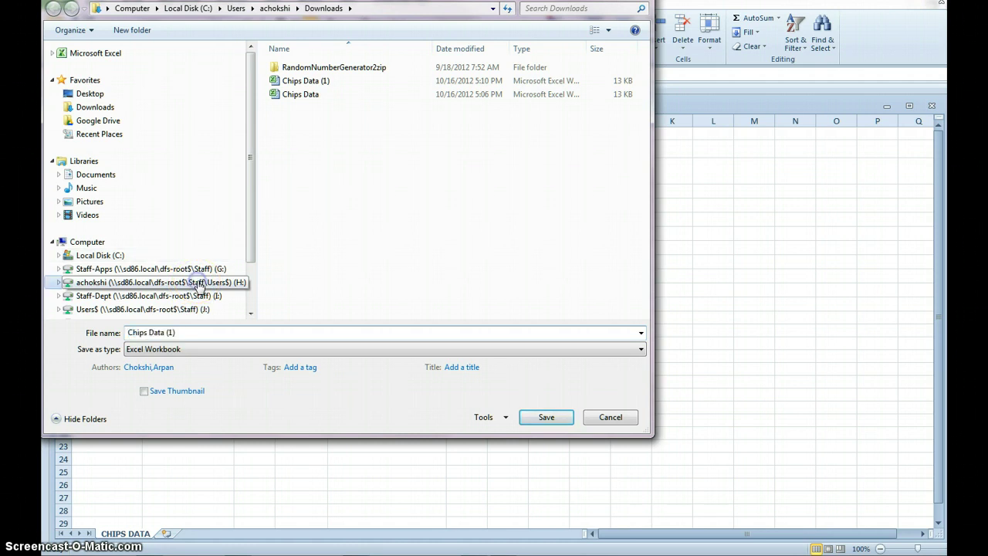
{"action": "left_click", "coordinate": [559, 416]}
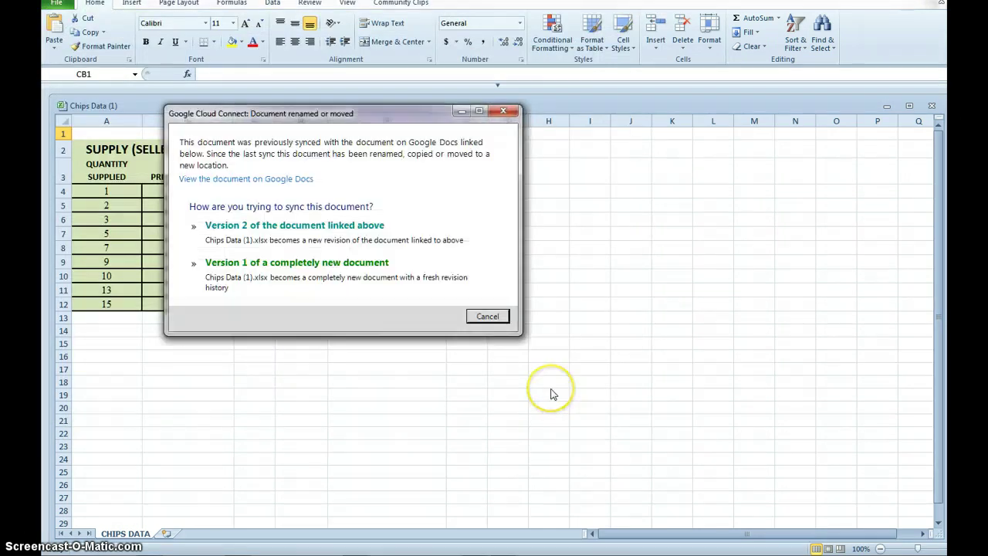
{"action": "left_click", "coordinate": [265, 261]}
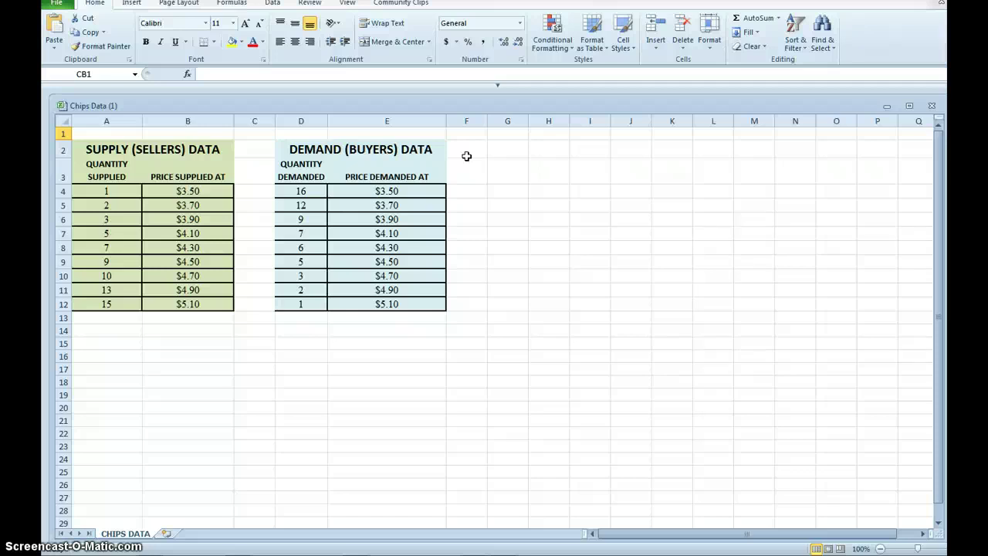
{"action": "left_click", "coordinate": [463, 159]}
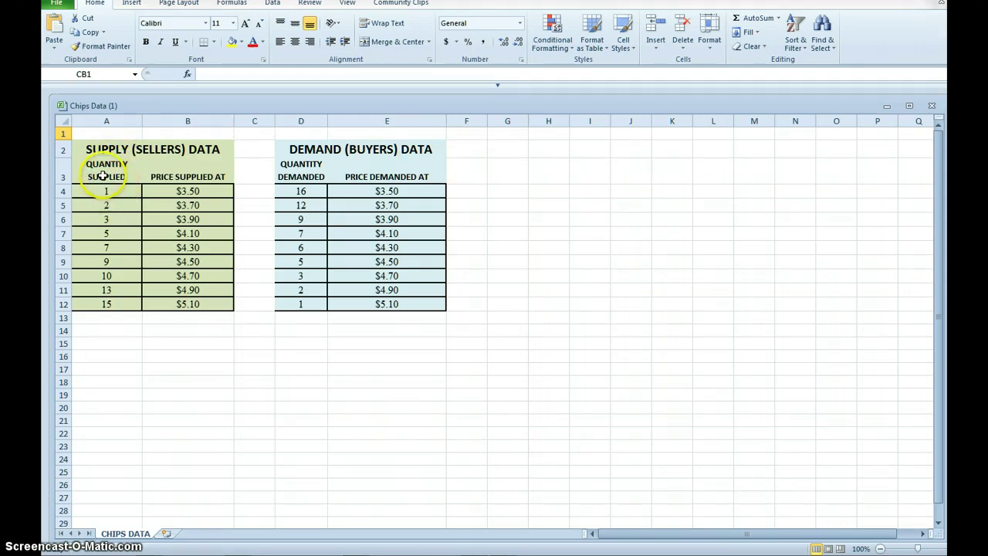
- Insert a markers-only scatter chart of the columns A–B supply data, placed beside the demand table
{"action": "left_click_drag", "start_coordinate": [99, 189], "coordinate": [205, 303]}
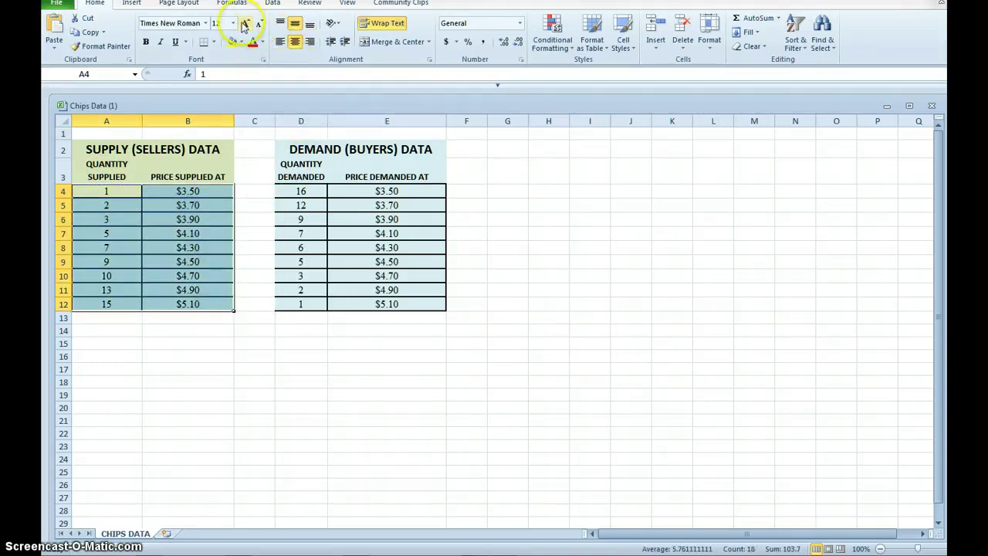
{"action": "left_click", "coordinate": [132, 6]}
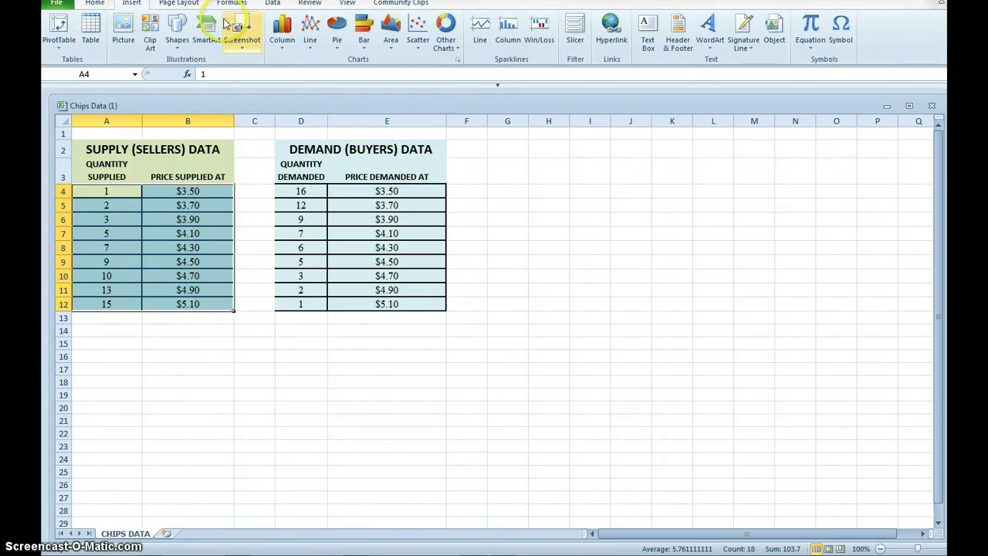
{"action": "left_click", "coordinate": [418, 51]}
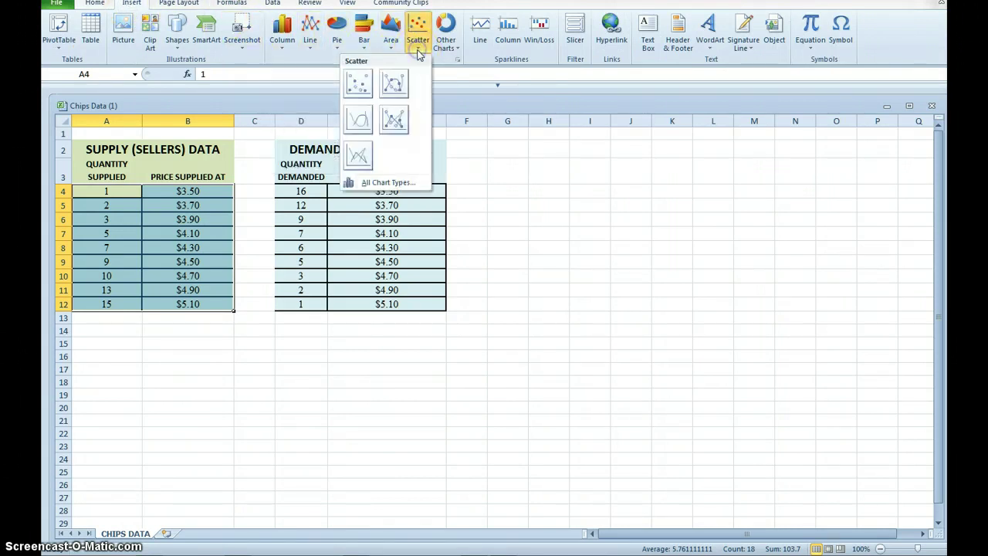
{"action": "left_click", "coordinate": [362, 89]}
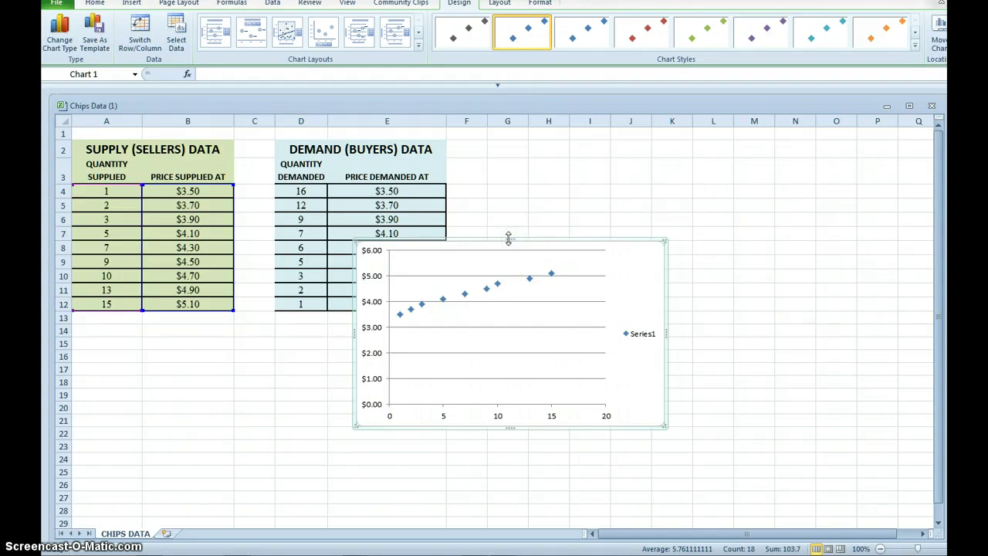
{"action": "left_click_drag", "start_coordinate": [518, 239], "coordinate": [652, 188]}
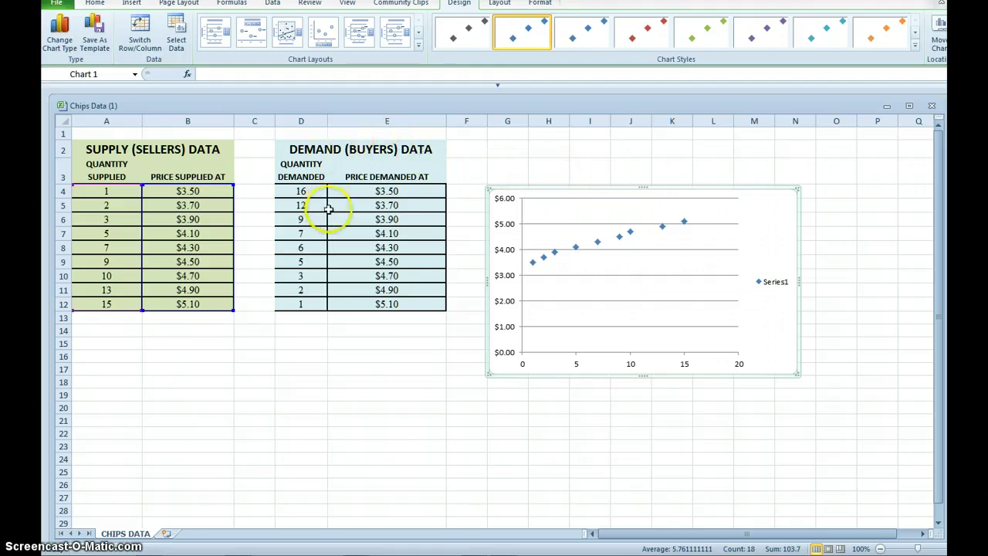
- Rename Series1 to SUPPLY in the chart's Select Data Source settings
{"action": "left_click", "coordinate": [697, 247]}
{"action": "right_click", "coordinate": [700, 251]}
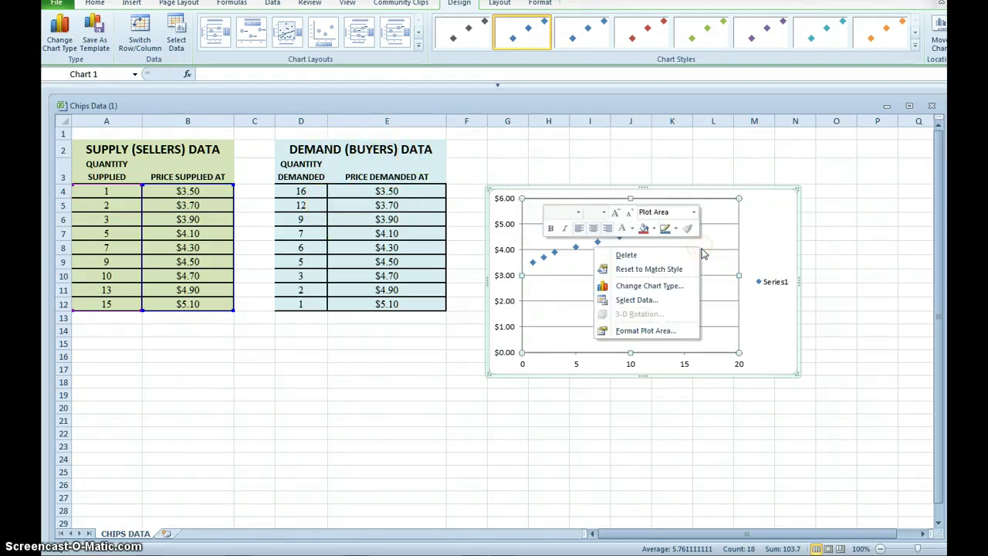
{"action": "left_click", "coordinate": [633, 301]}
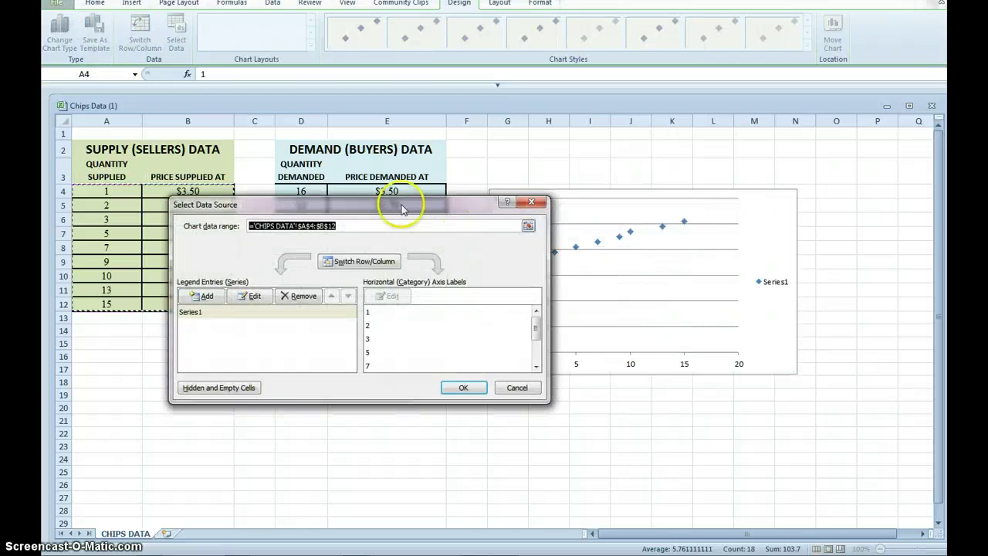
{"action": "left_click_drag", "start_coordinate": [393, 208], "coordinate": [322, 338]}
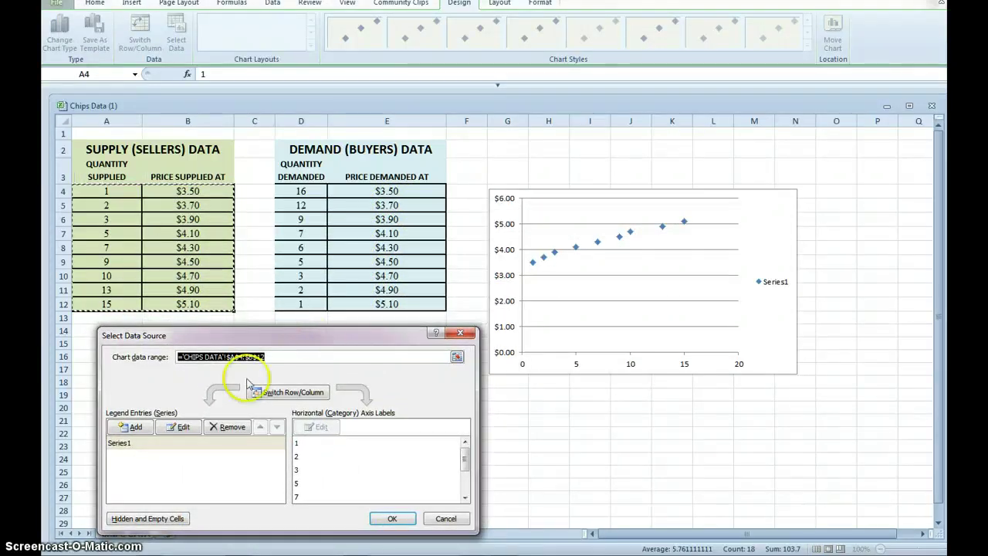
{"action": "left_click", "coordinate": [118, 446]}
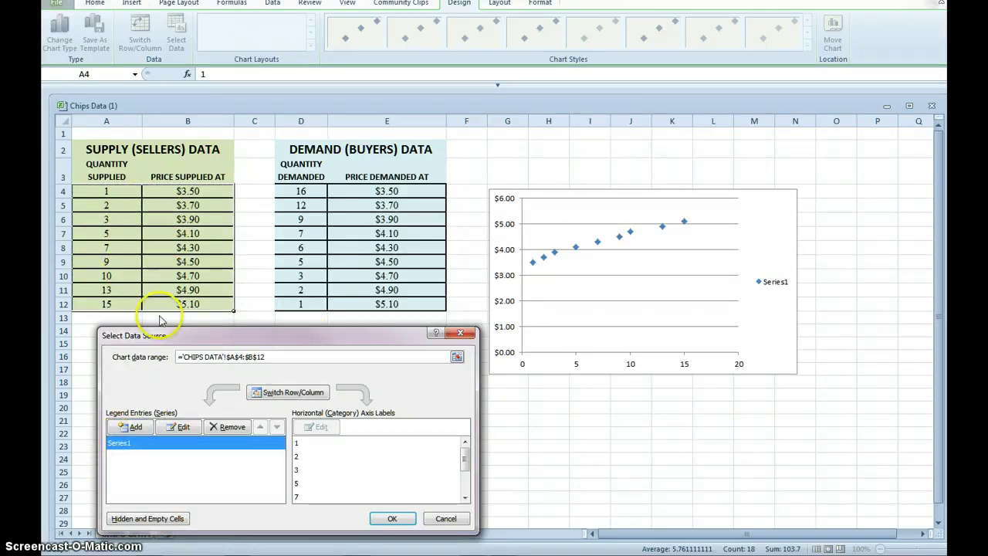
{"action": "left_click", "coordinate": [185, 429]}
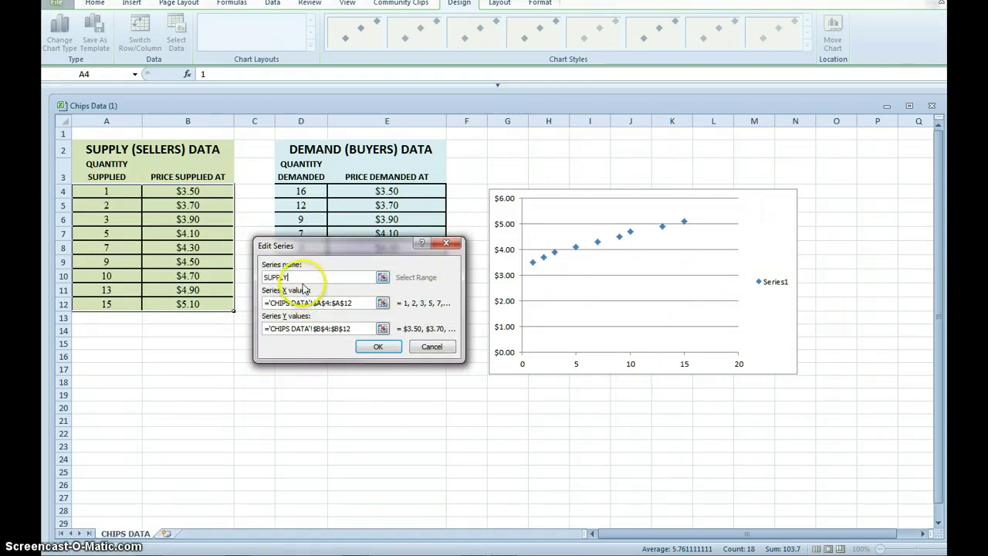
{"action": "left_click", "coordinate": [378, 347]}
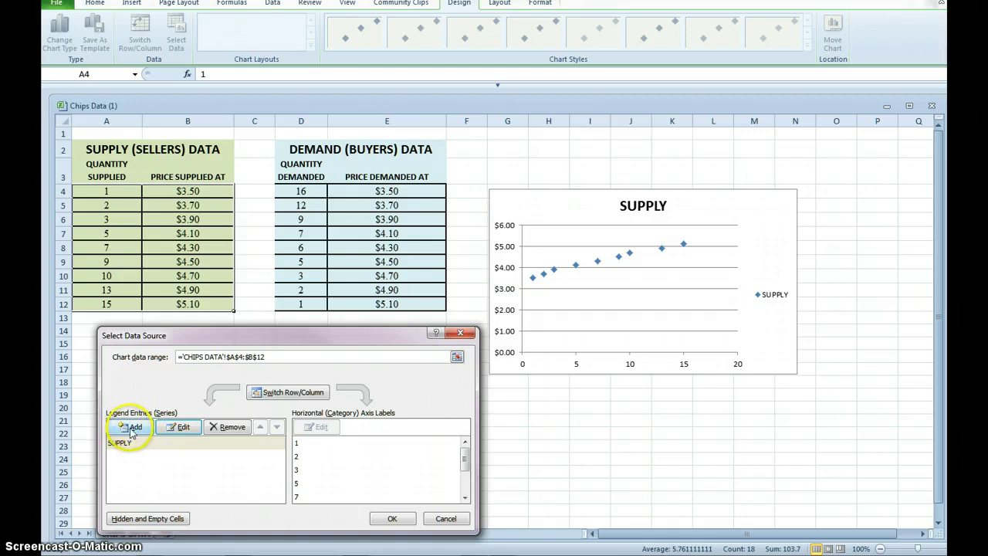
- Add a new chart series named DEMAND with X values D4:D12
{"action": "left_click", "coordinate": [129, 427]}
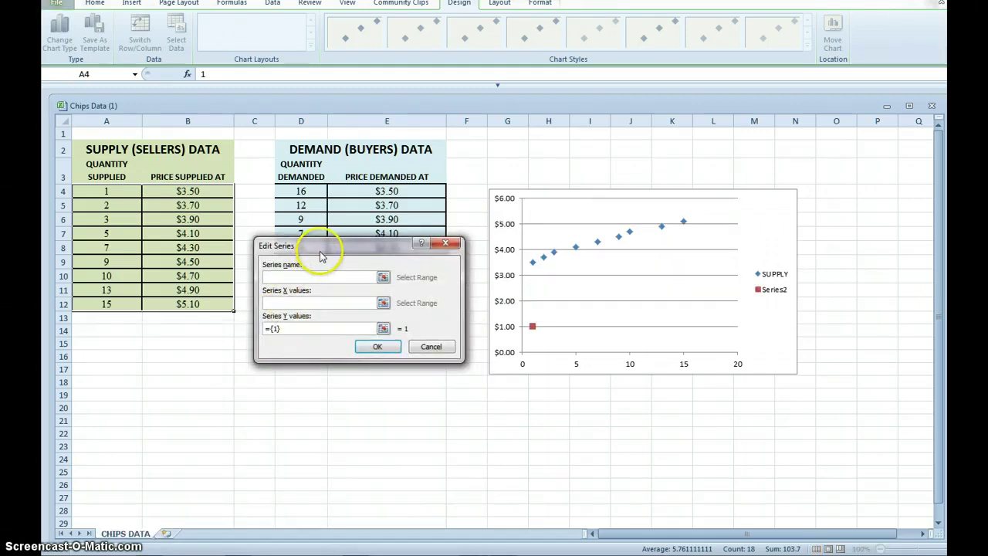
{"action": "left_click_drag", "start_coordinate": [317, 275], "coordinate": [286, 330]}
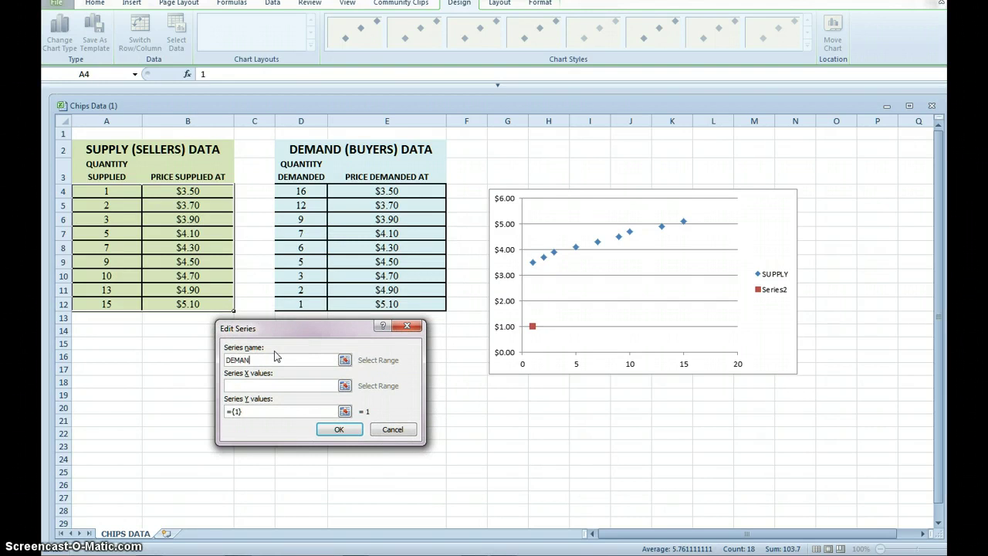
{"action": "type", "text": "DEMAND"}
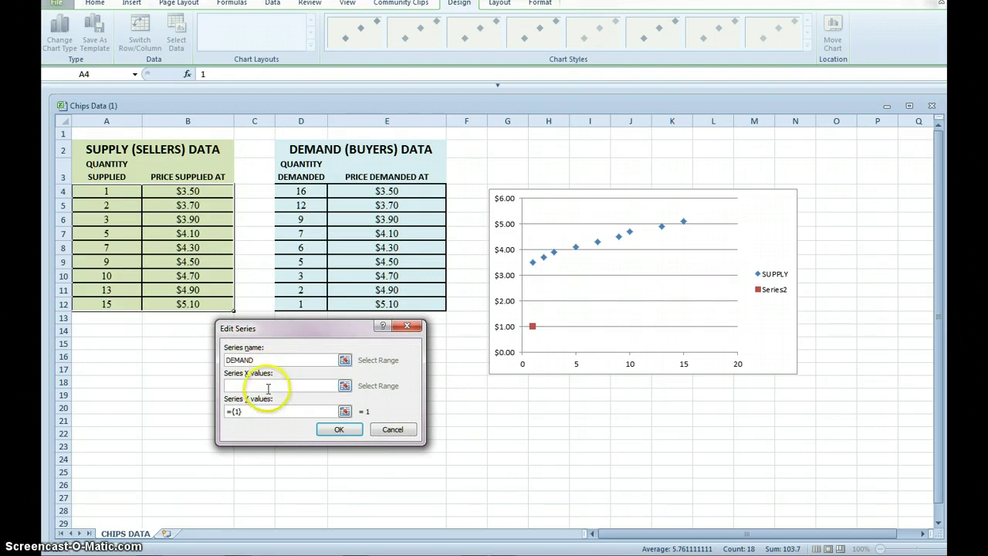
{"action": "left_click", "coordinate": [273, 385]}
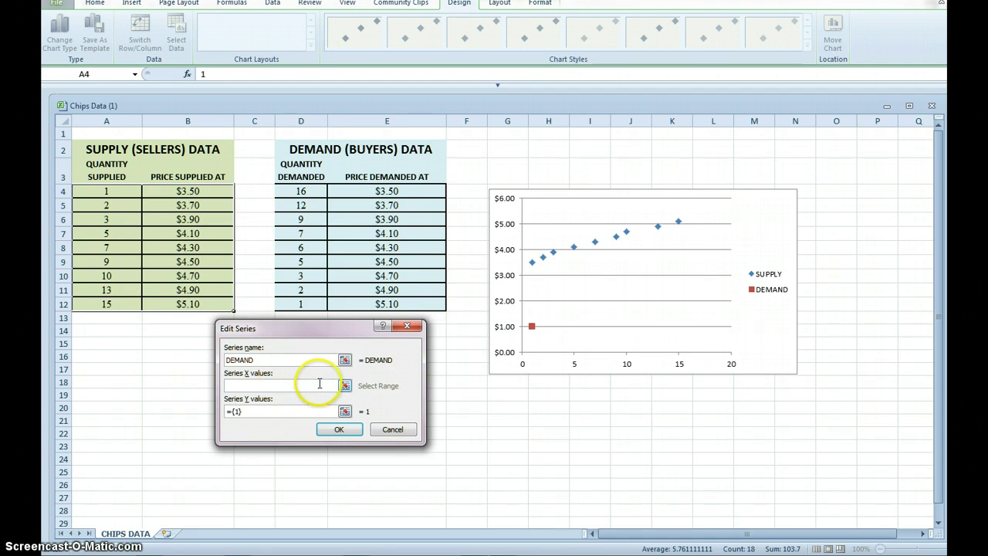
{"action": "left_click_drag", "start_coordinate": [395, 327], "coordinate": [398, 334]}
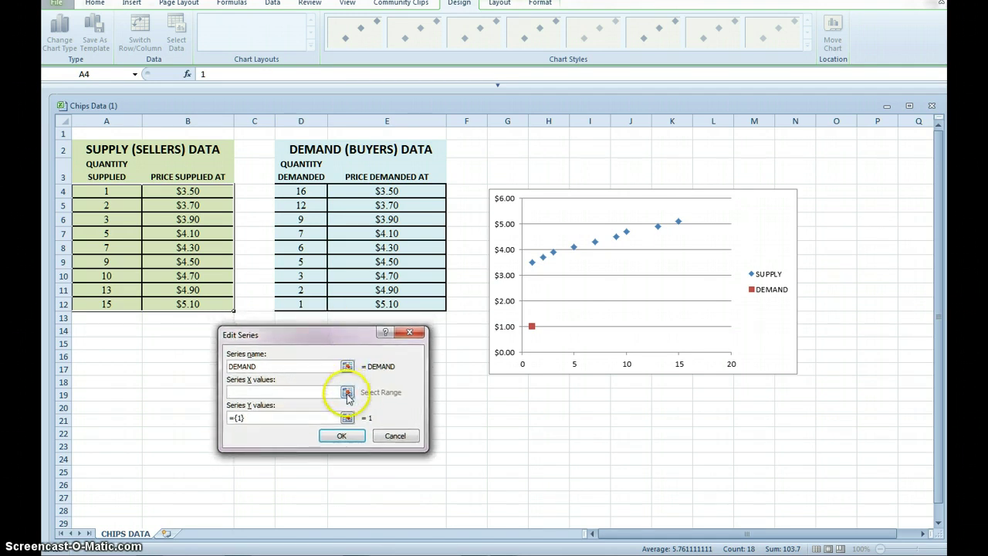
{"action": "left_click", "coordinate": [347, 392]}
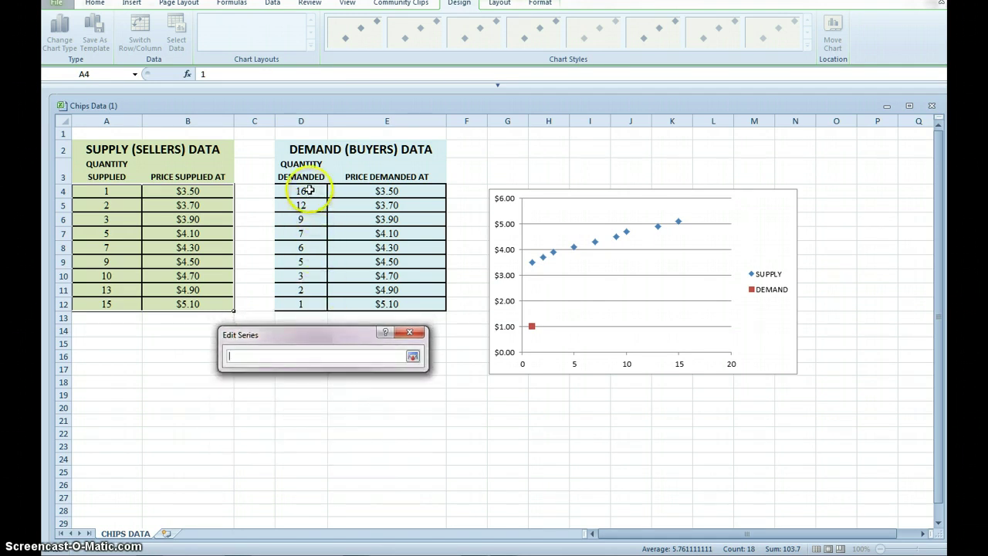
{"action": "left_click_drag", "start_coordinate": [305, 192], "coordinate": [297, 304]}
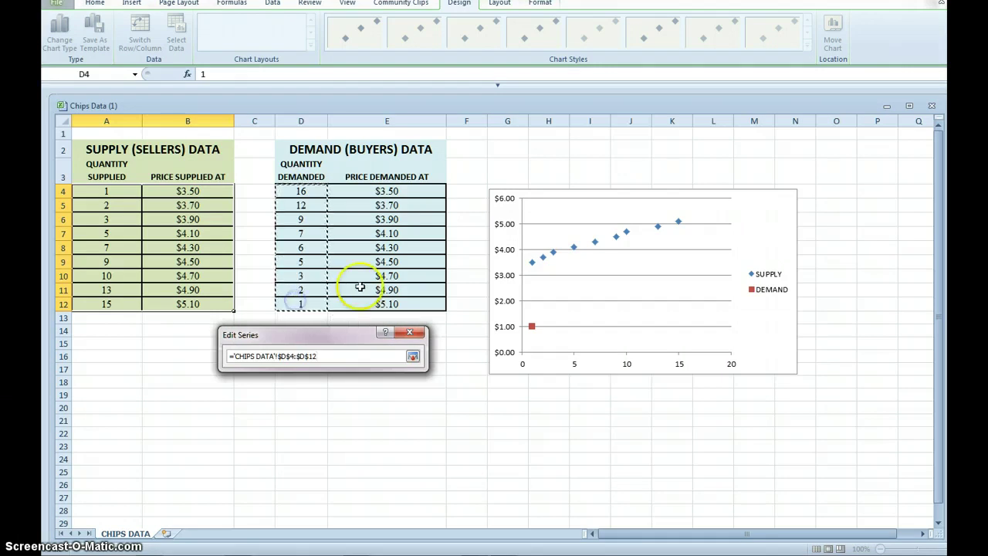
{"action": "left_click", "coordinate": [338, 353]}
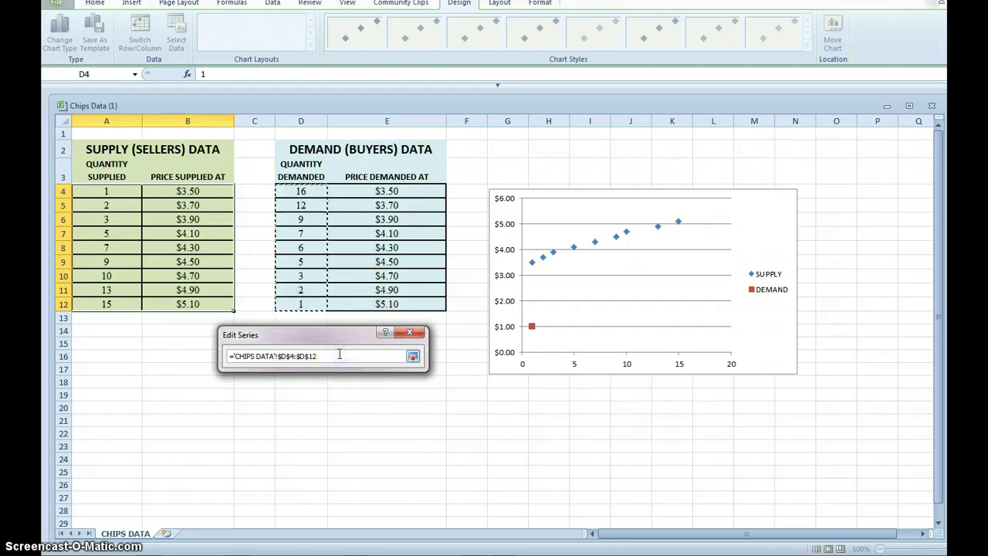
{"action": "key", "text": "Return"}
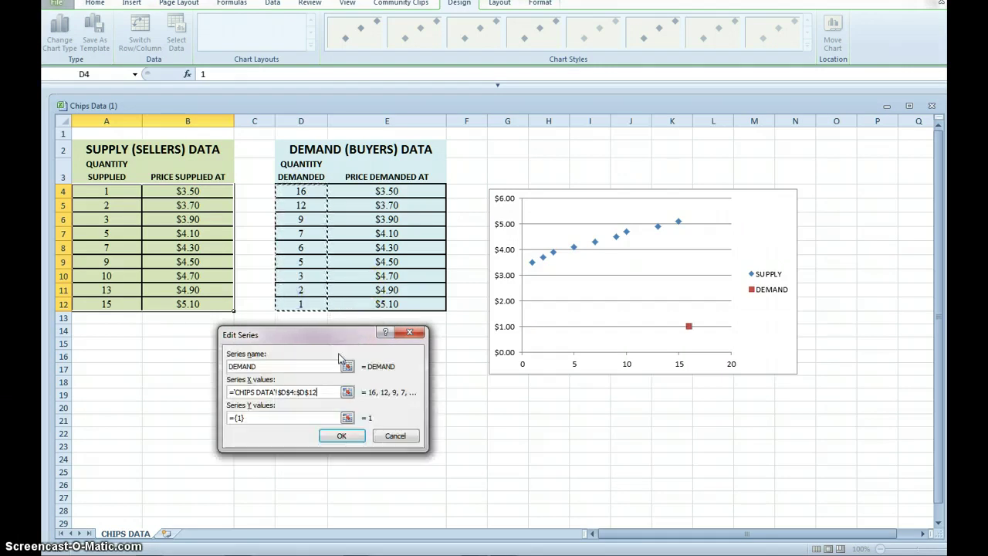
- Set the DEMAND series Y values to E4:E12 and confirm
{"action": "left_click", "coordinate": [348, 419]}
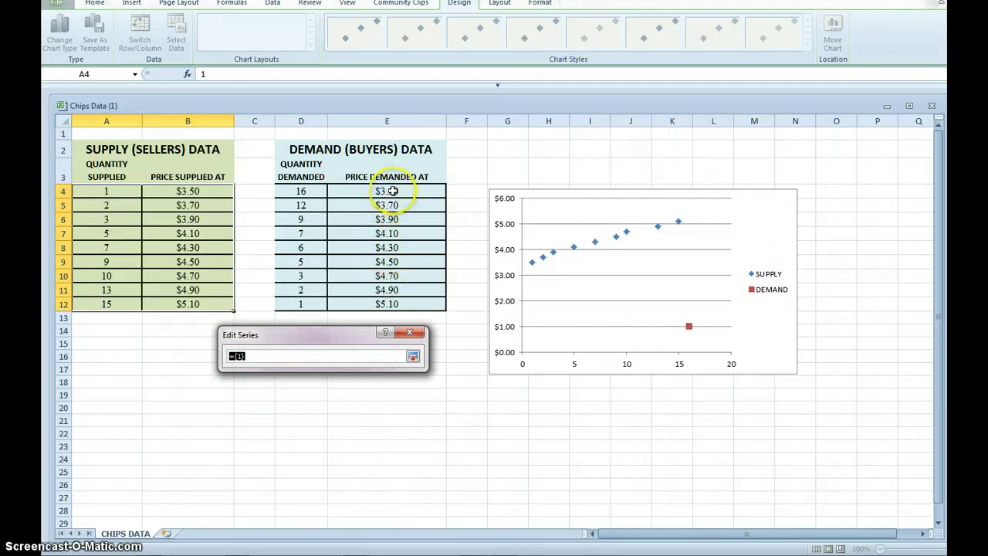
{"action": "left_click_drag", "start_coordinate": [390, 191], "coordinate": [391, 304]}
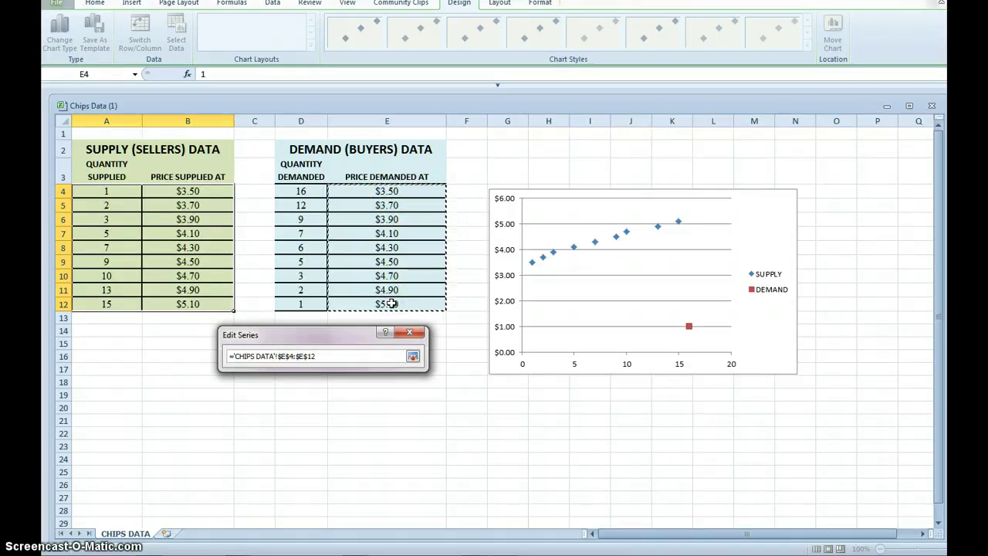
{"action": "key", "text": "Return"}
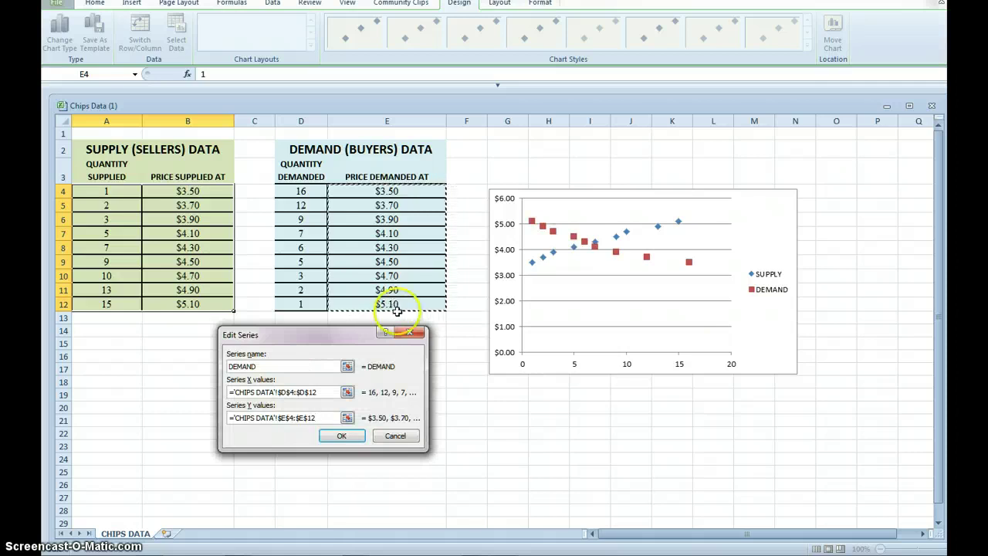
{"action": "left_click", "coordinate": [351, 439]}
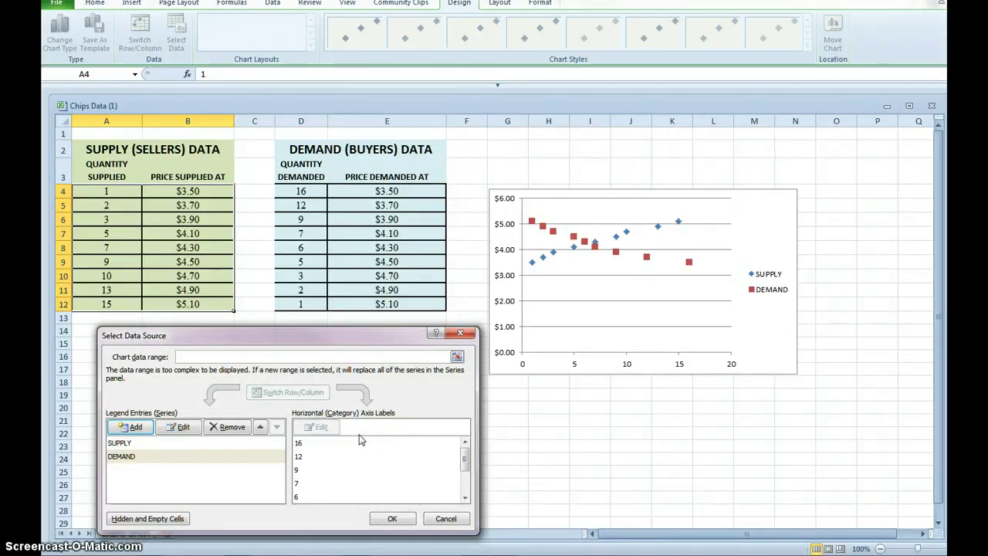
- Apply the SUPPLY and DEMAND data source changes and enlarge the chart
{"action": "left_click", "coordinate": [393, 520]}
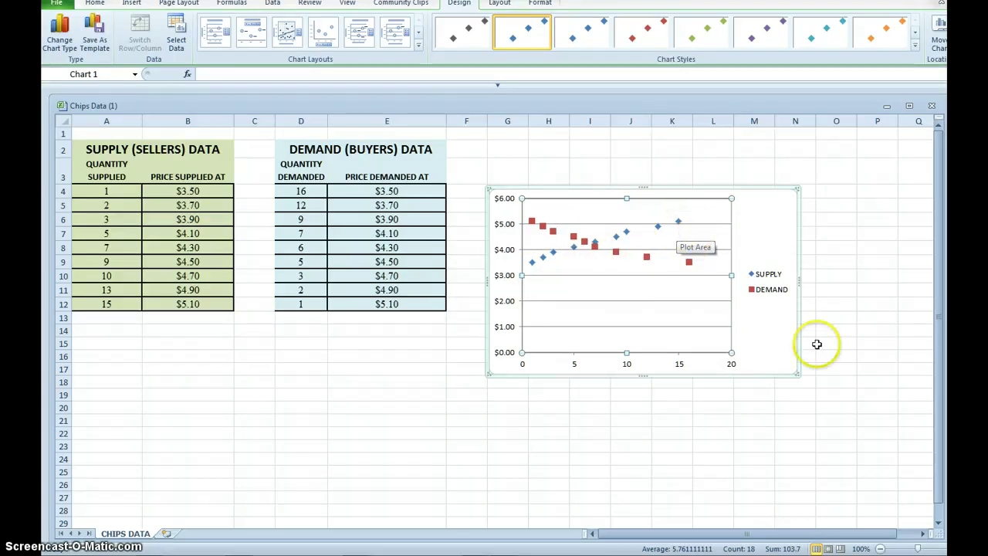
{"action": "left_click_drag", "start_coordinate": [797, 375], "coordinate": [852, 423]}
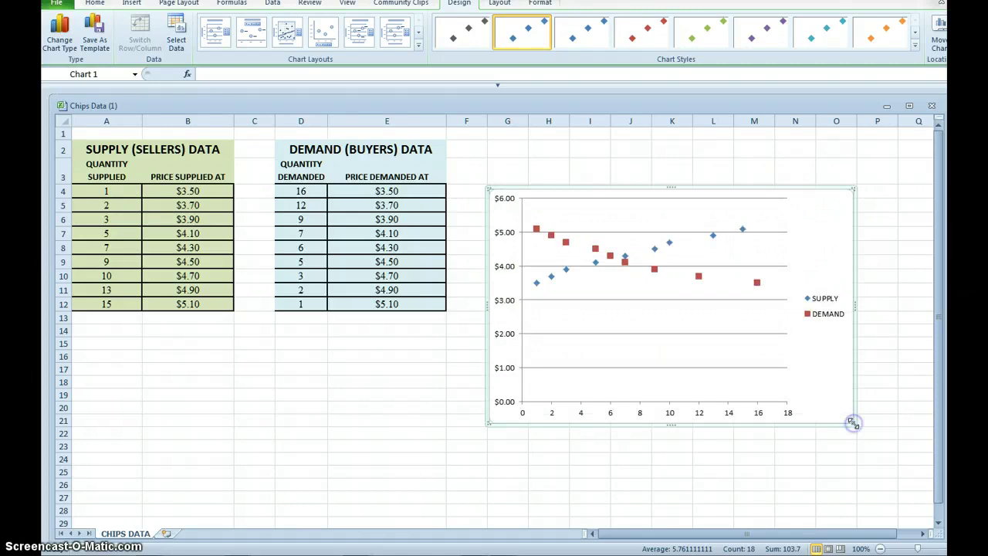
- Select the SUPPLY points and add a Linear Trendline from the Layout tab
{"action": "left_click", "coordinate": [727, 235]}
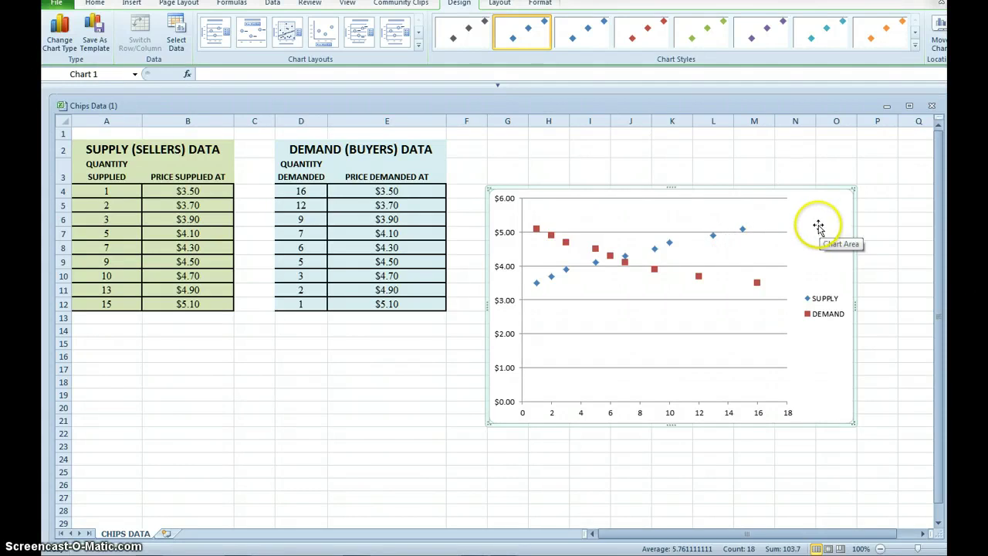
{"action": "left_click", "coordinate": [739, 233]}
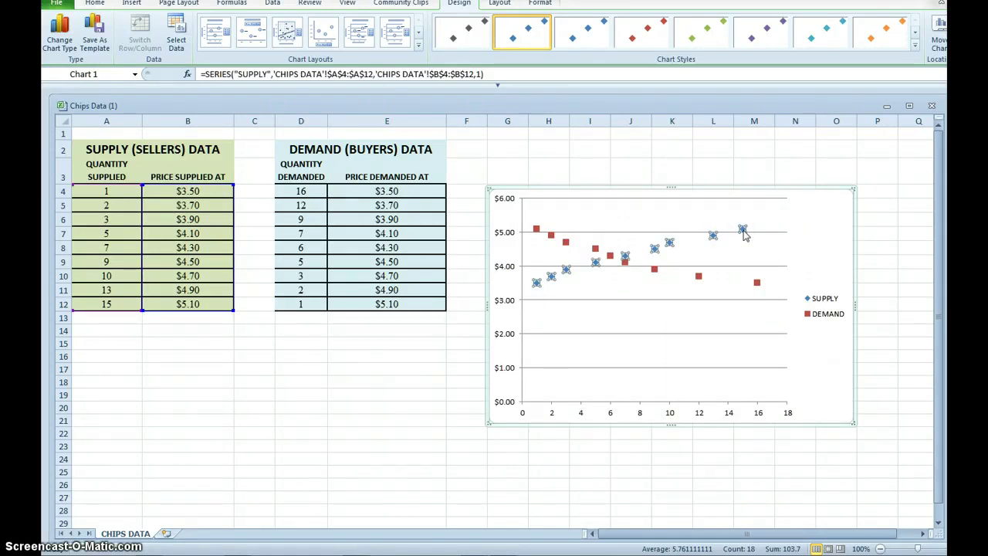
{"action": "left_click", "coordinate": [709, 235]}
{"action": "left_click", "coordinate": [669, 242]}
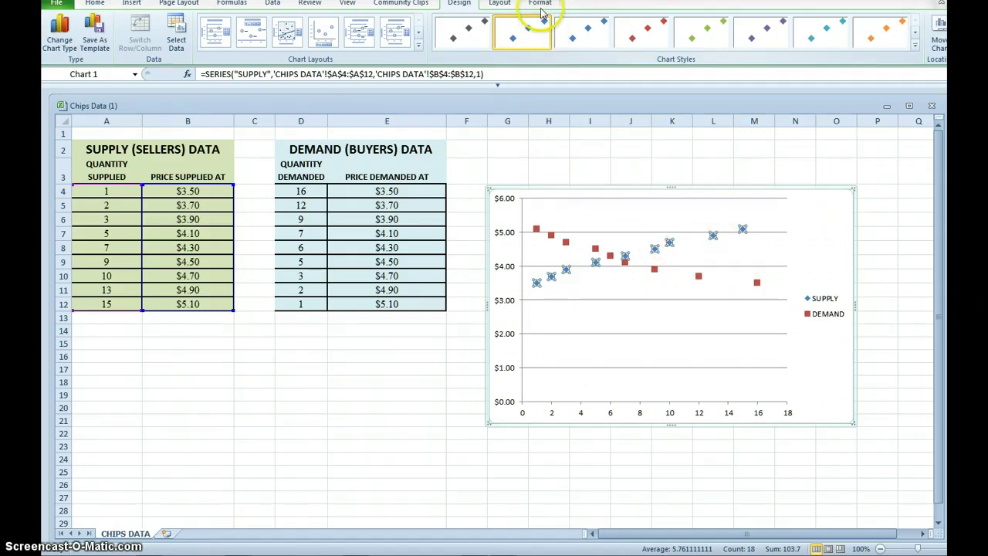
{"action": "left_click", "coordinate": [508, 5]}
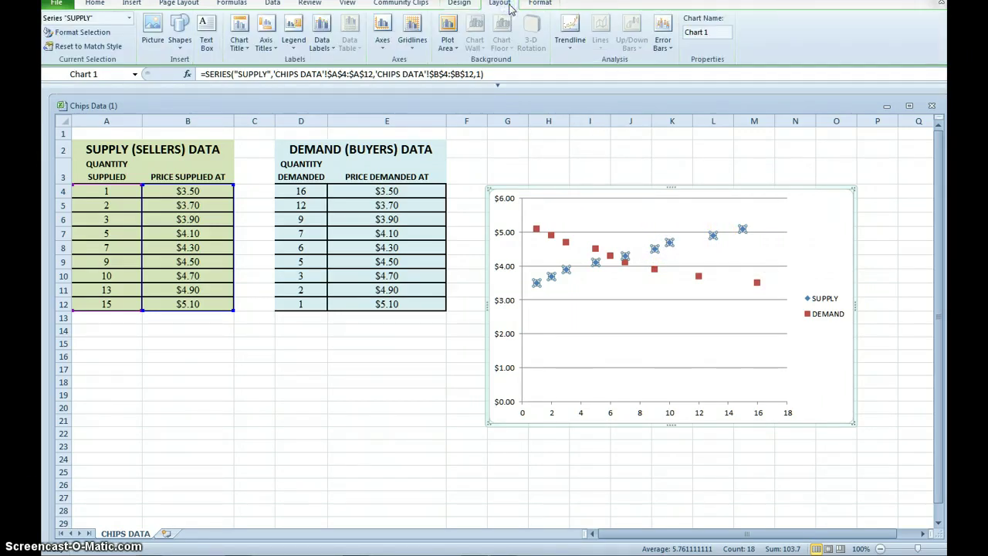
{"action": "left_click", "coordinate": [567, 48]}
{"action": "left_click", "coordinate": [527, 98]}
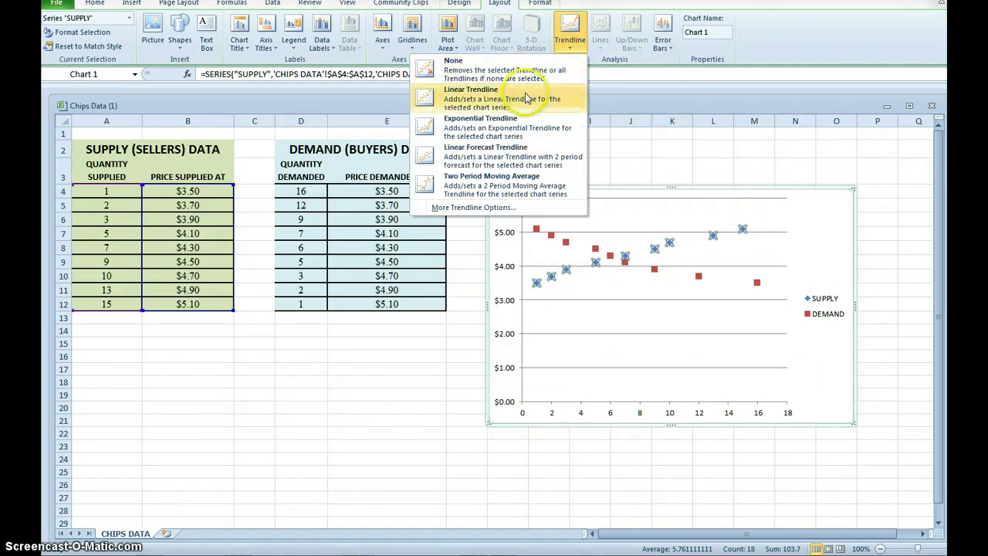
{"action": "left_click", "coordinate": [527, 98]}
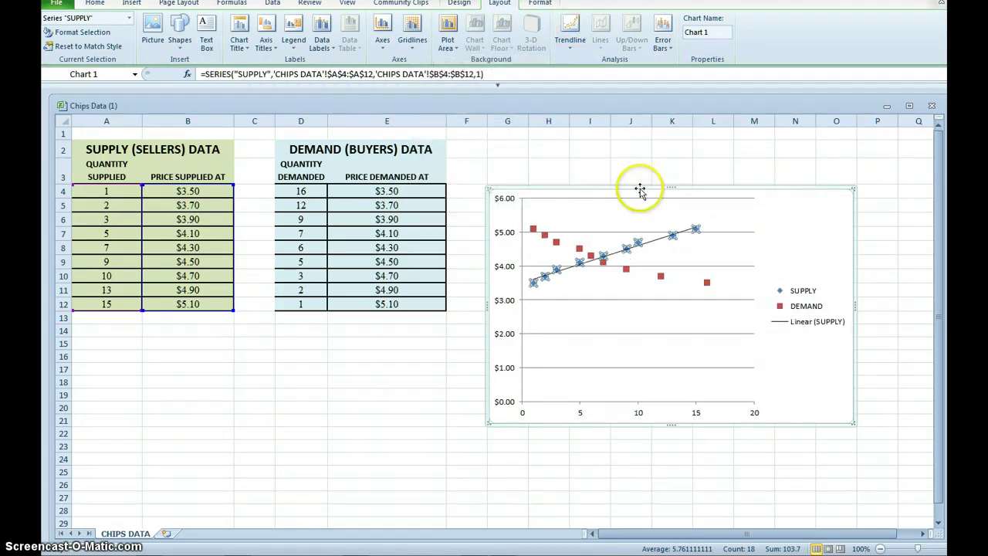
{"action": "left_click", "coordinate": [693, 233]}
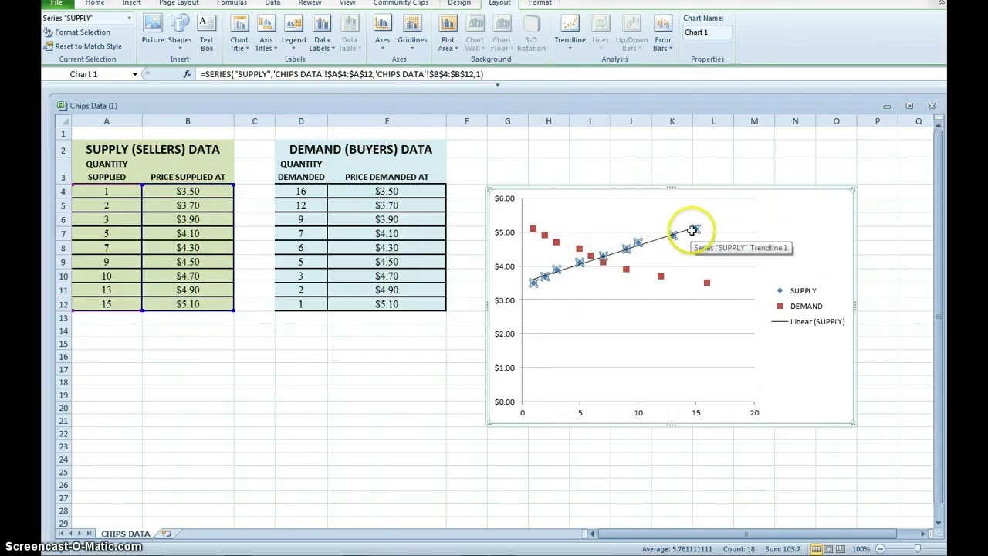
{"action": "left_click", "coordinate": [695, 229]}
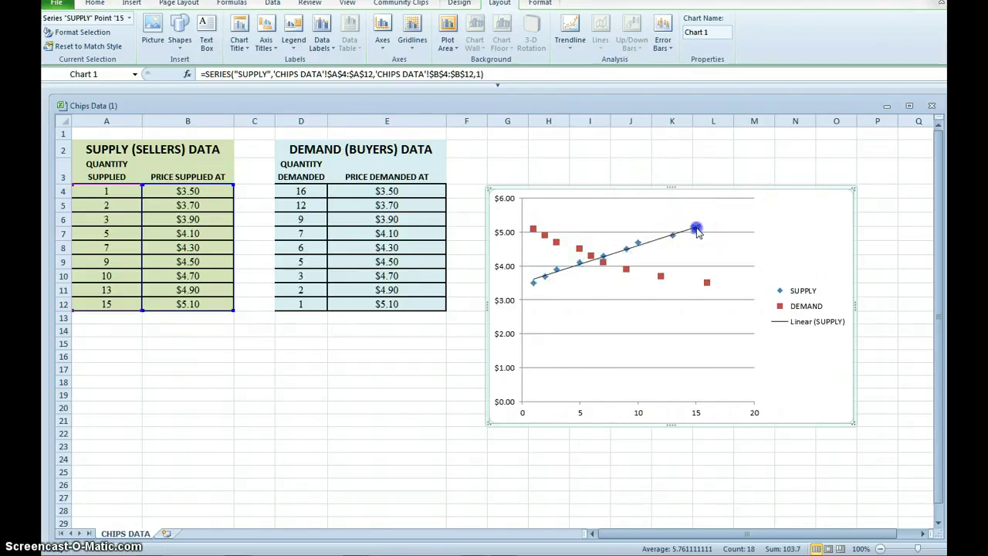
- Show the SUPPLY trendline equation y = 0.1106x + 3.5015 on the chart
{"action": "left_click", "coordinate": [674, 235]}
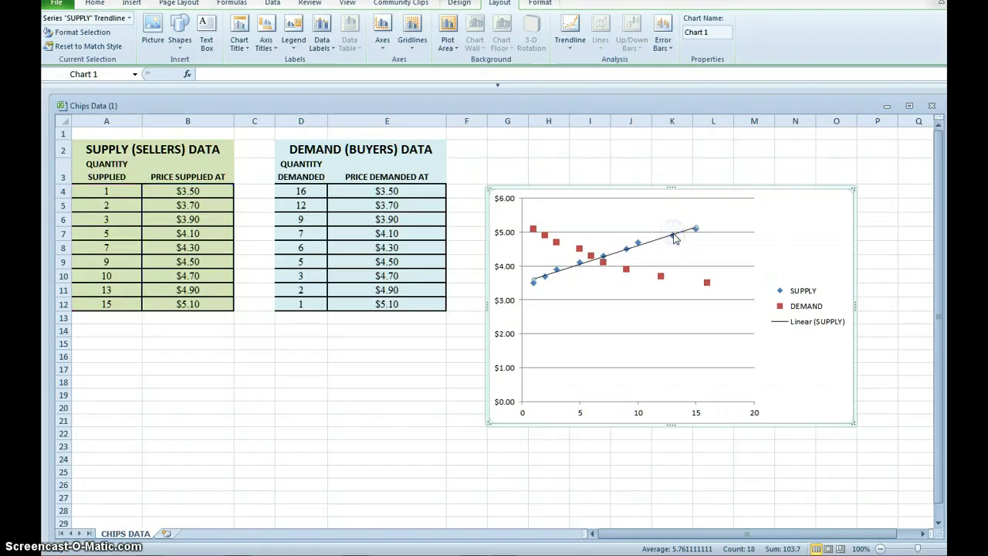
{"action": "left_click", "coordinate": [574, 51]}
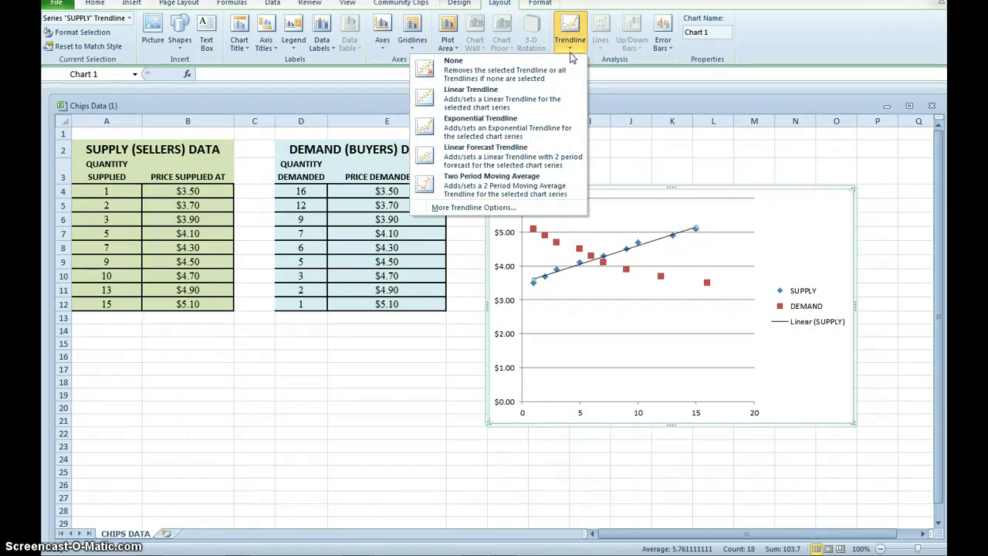
{"action": "left_click", "coordinate": [465, 216]}
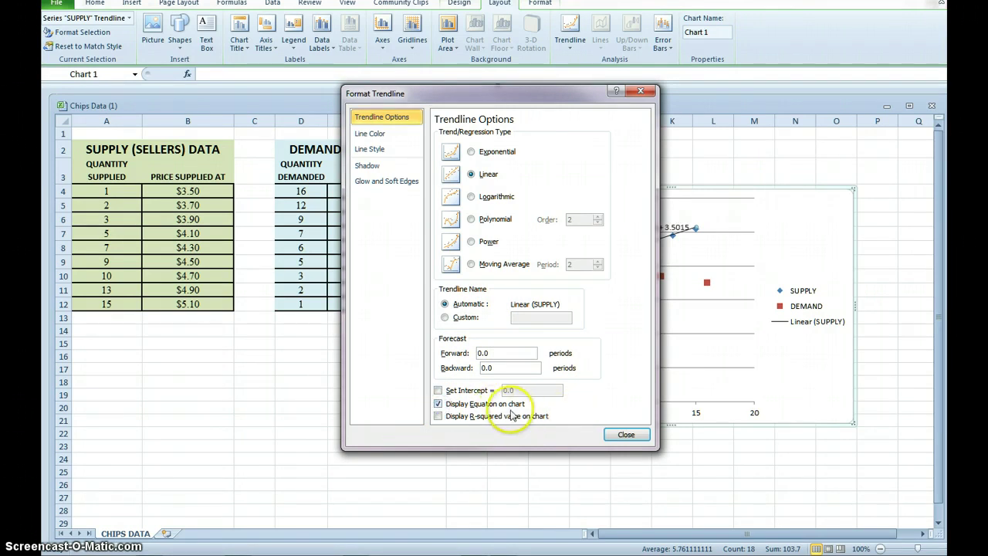
{"action": "left_click", "coordinate": [626, 432]}
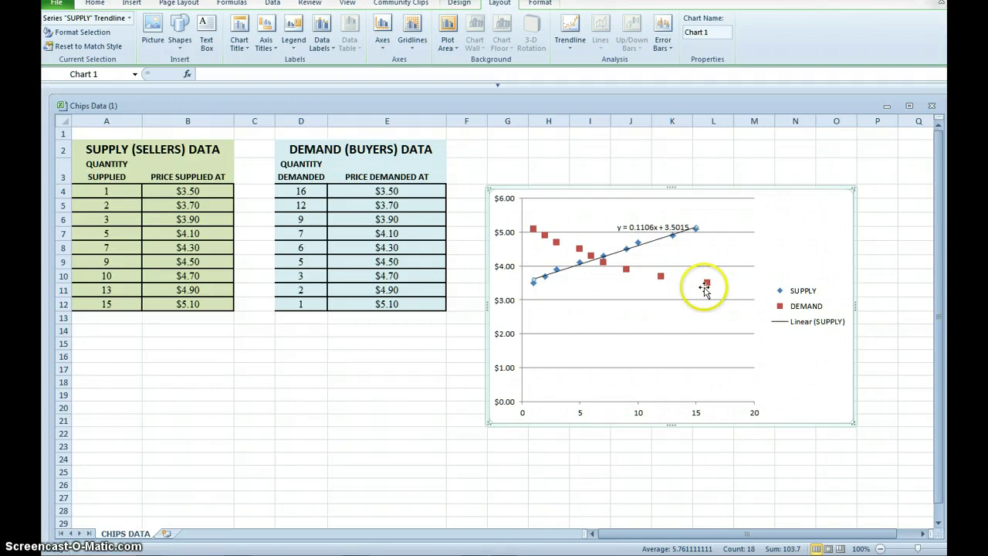
- Add a linear trendline to the DEMAND series and display its equation, y = -0.1086x + 5.036
{"action": "left_click", "coordinate": [708, 285]}
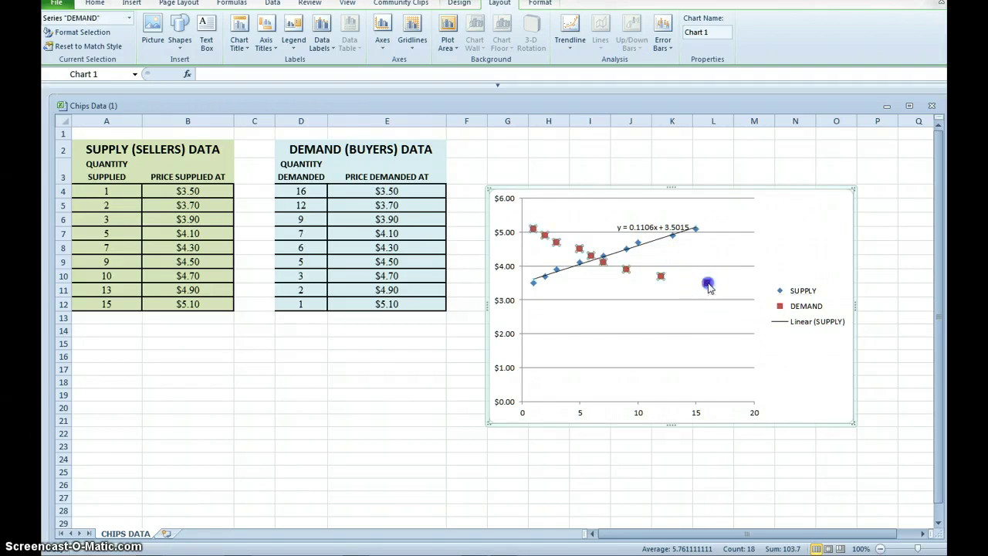
{"action": "left_click", "coordinate": [571, 48]}
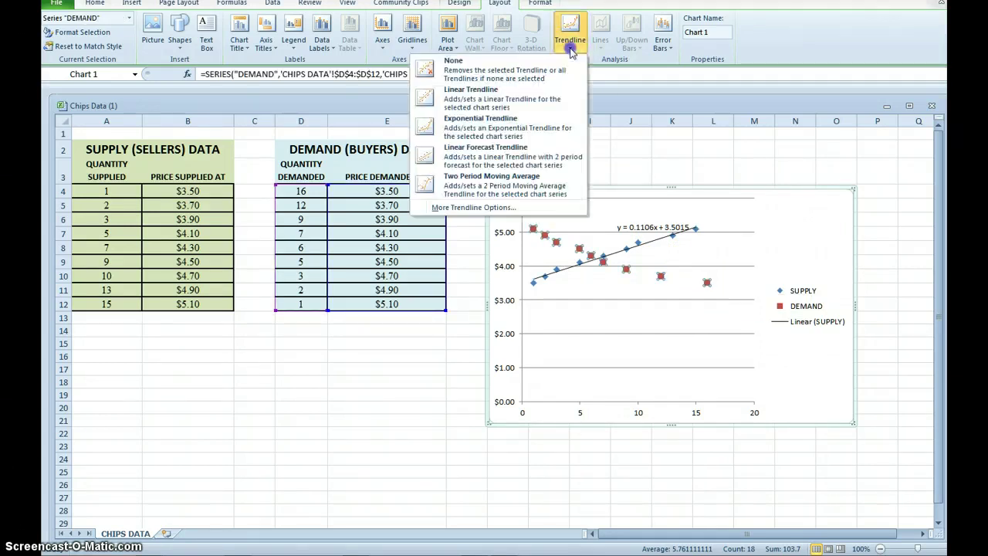
{"action": "left_click", "coordinate": [496, 210]}
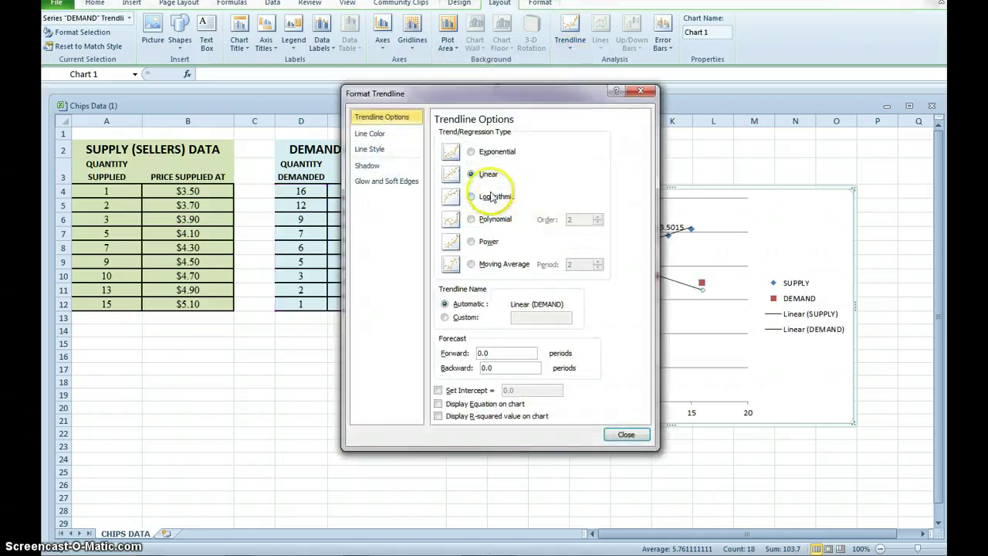
{"action": "left_click", "coordinate": [484, 176]}
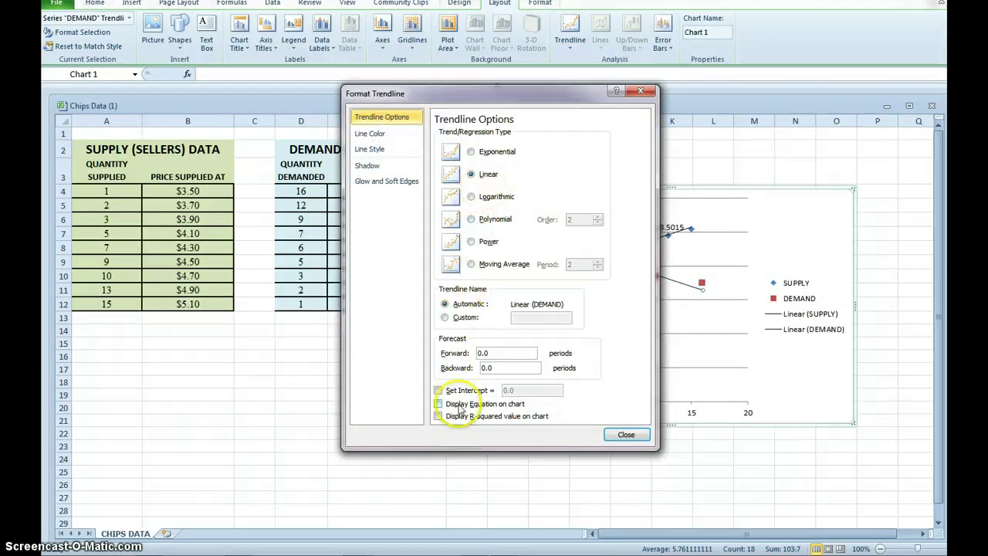
{"action": "left_click", "coordinate": [439, 404]}
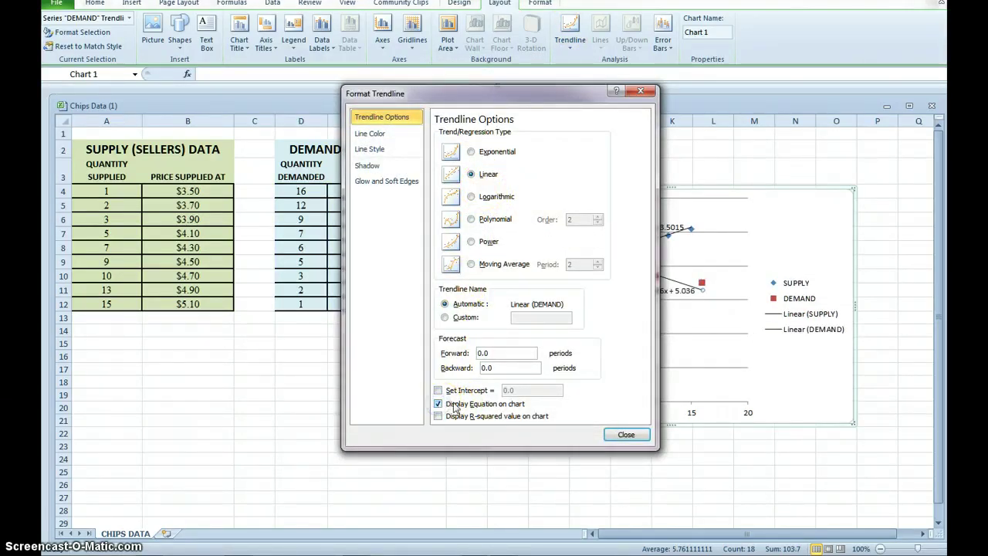
{"action": "left_click", "coordinate": [626, 436]}
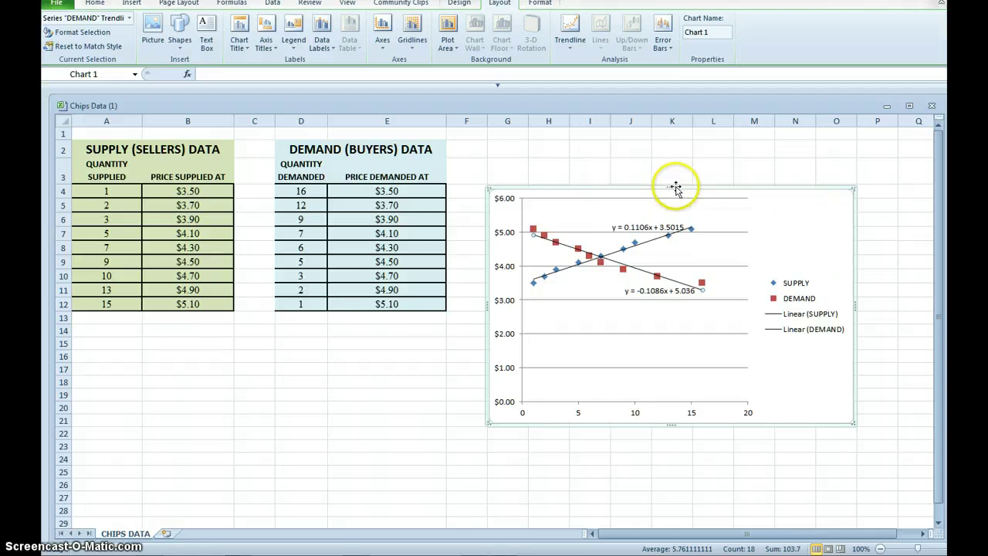
- Drag the chart up on the CHIPS DATA sheet and point out where the trendlines intersect
{"action": "left_click_drag", "start_coordinate": [675, 189], "coordinate": [672, 144]}
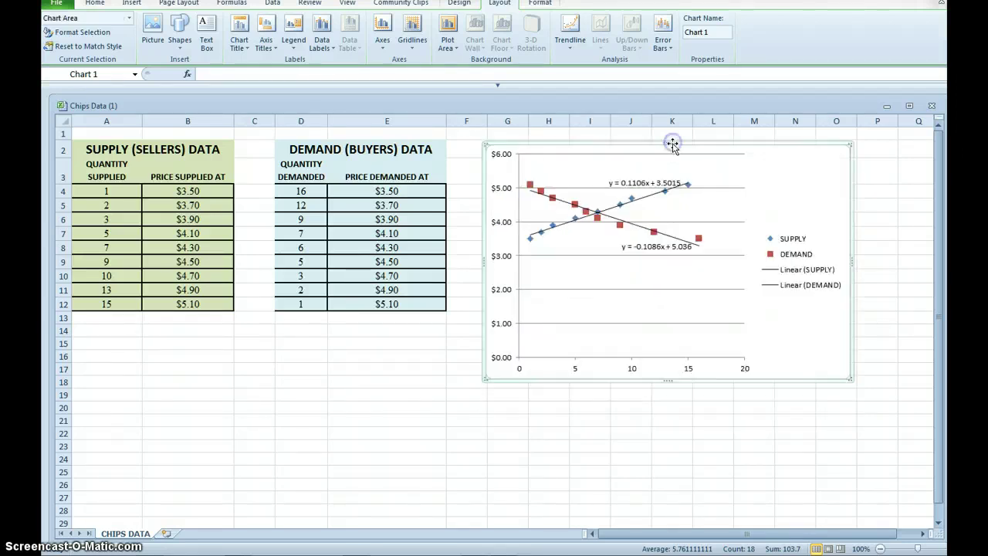
{"action": "left_click", "coordinate": [578, 226]}
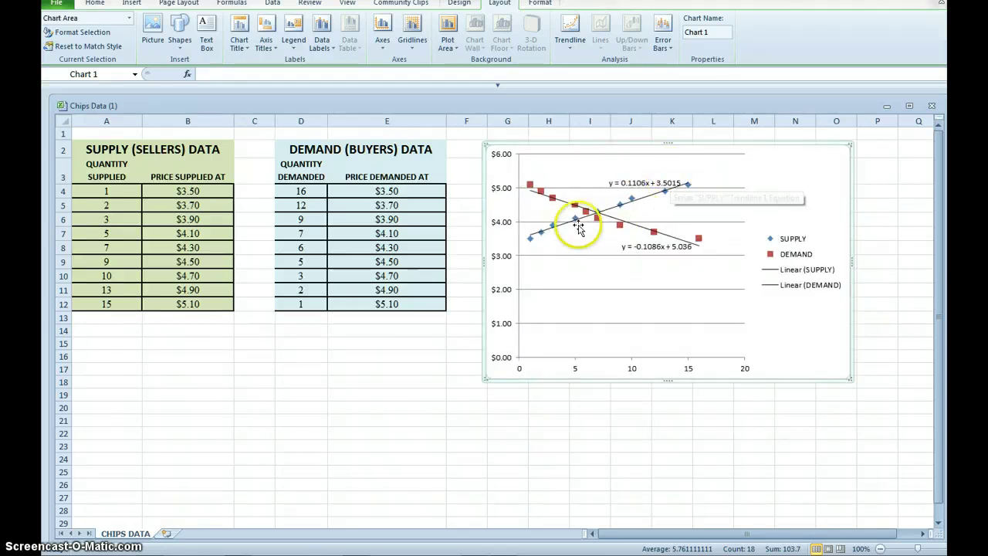